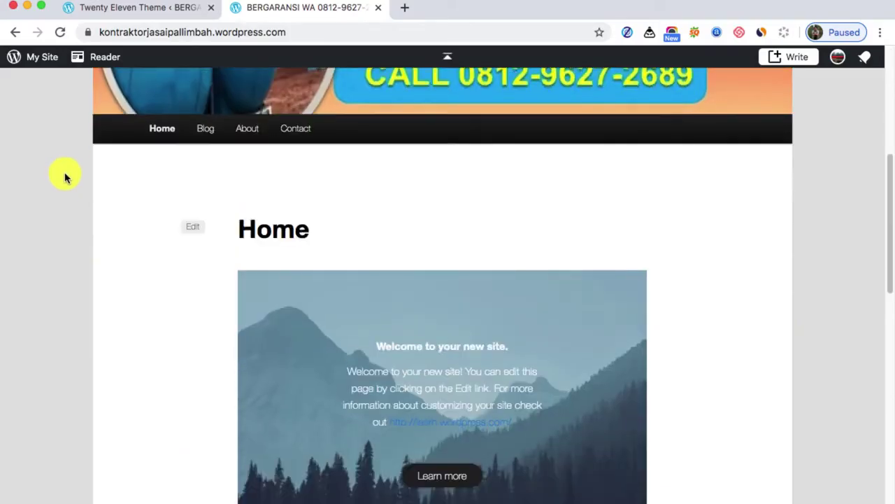
Open the site's posts list and start a new post
scroll(61, 184, up, 6)
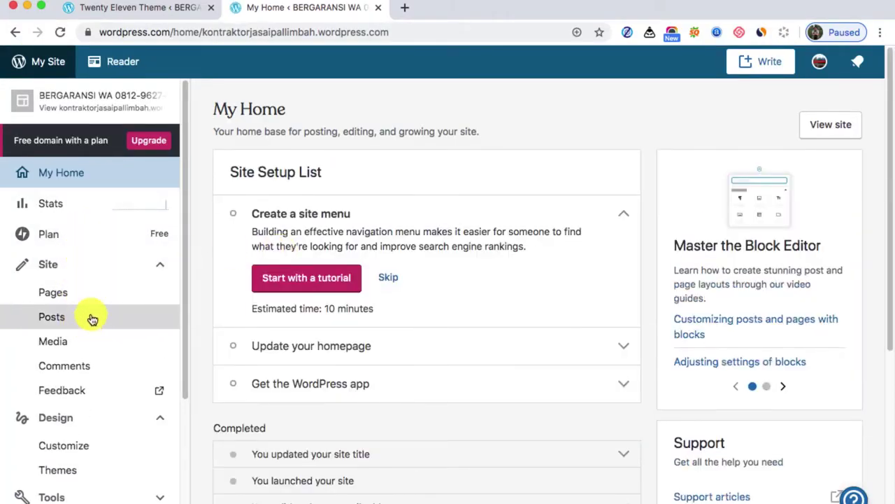
click(92, 319)
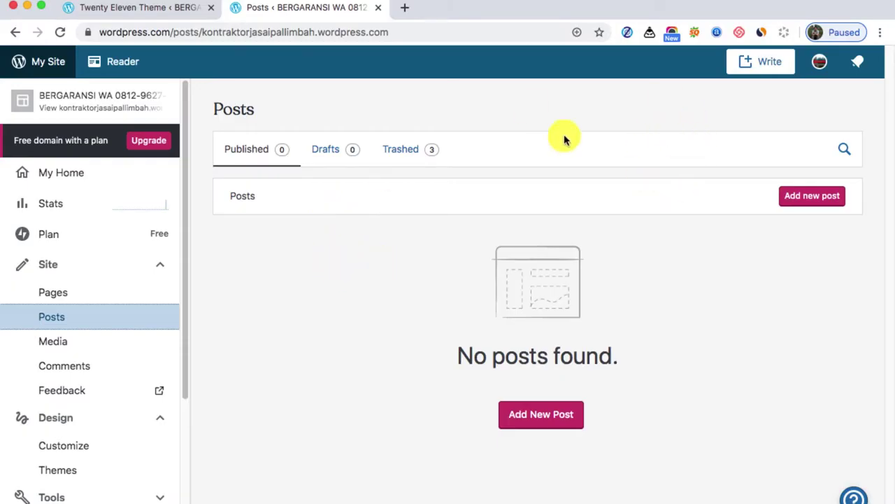
click(745, 70)
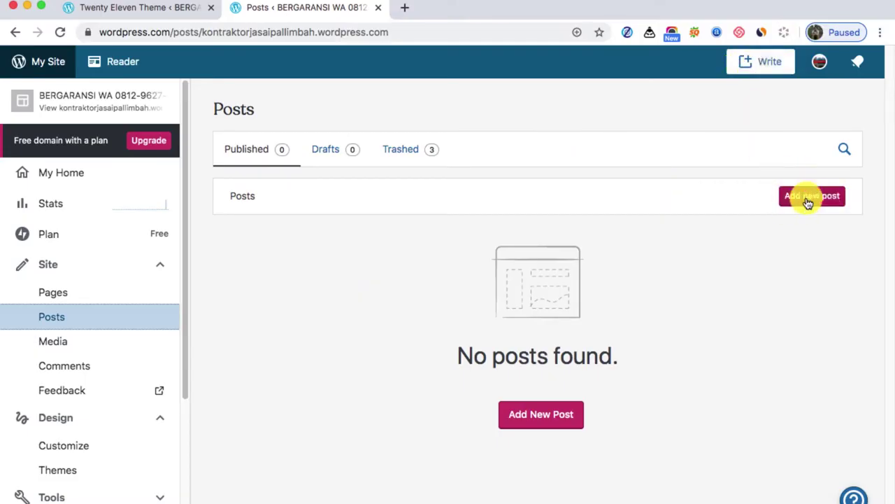
click(751, 66)
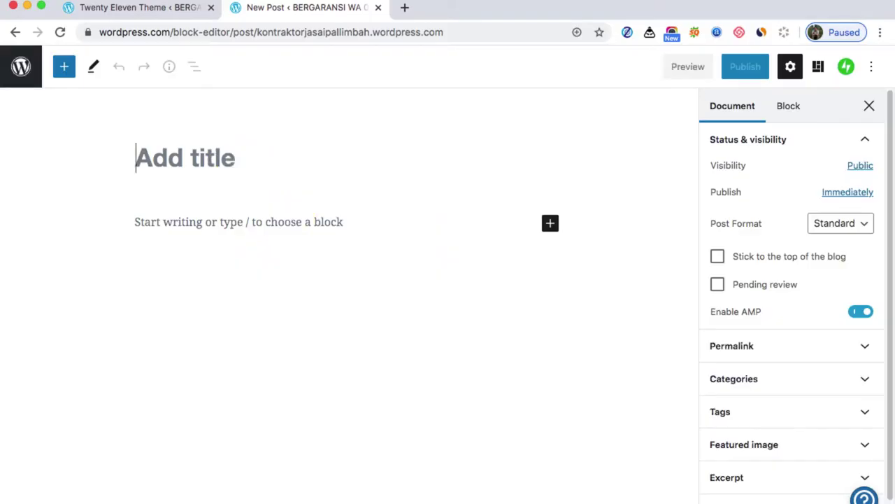
Copy title 1, "Kontraktor Jasa IPAL Limbah" with its BERGARANSI WA prefix, from Judul Biotank New.txt in TextEdit and paste it as the post title
click(679, 473)
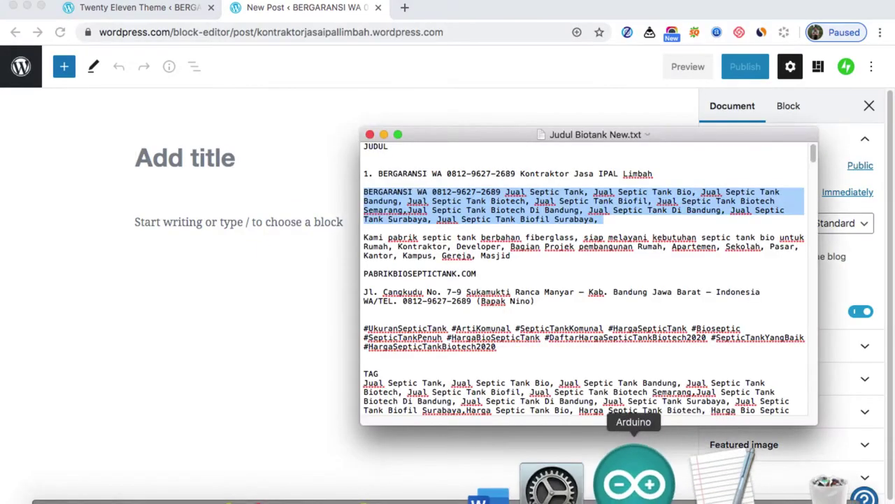
click(463, 271)
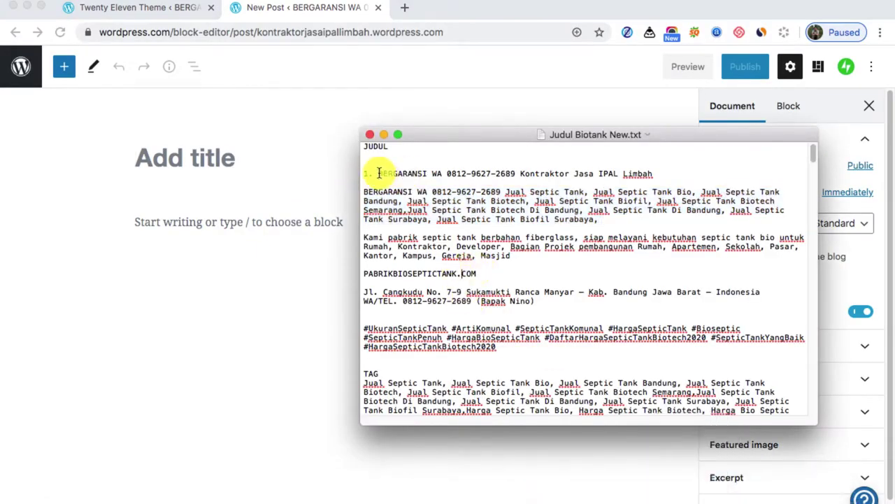
drag(379, 173, 664, 175)
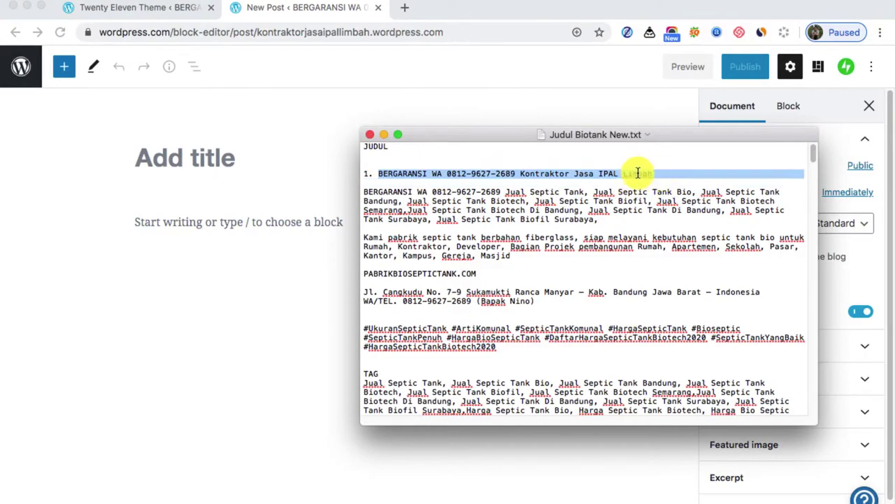
right_click(638, 173)
click(666, 227)
click(215, 162)
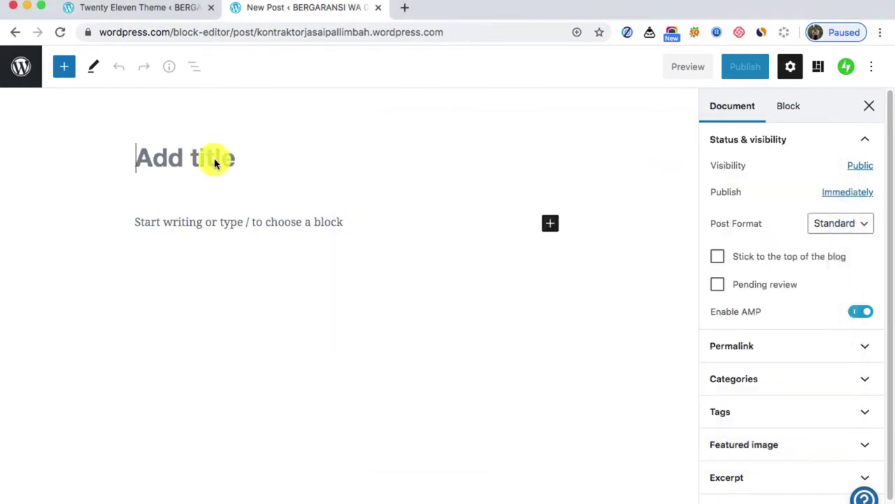
right_click(194, 157)
click(222, 252)
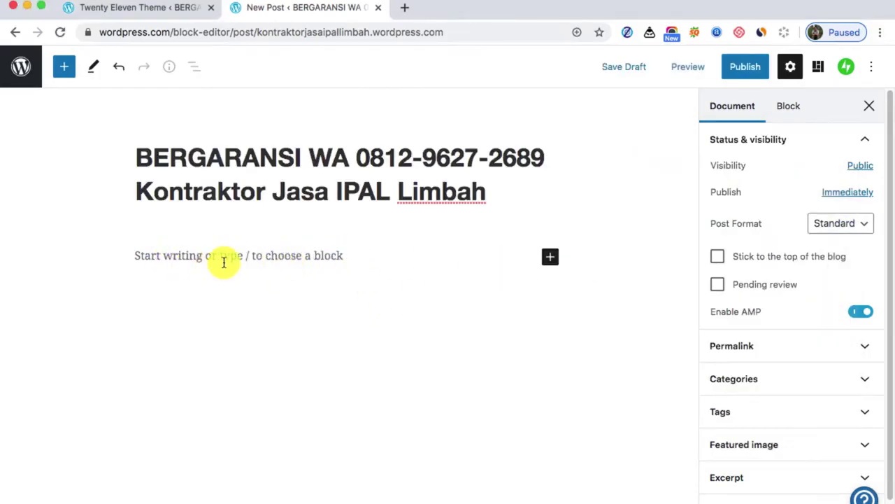
Copy entry 1's body text, from the BERGARANSI paragraph through the hashtags, from Judul Biotank New.txt and paste it into the post body
click(223, 260)
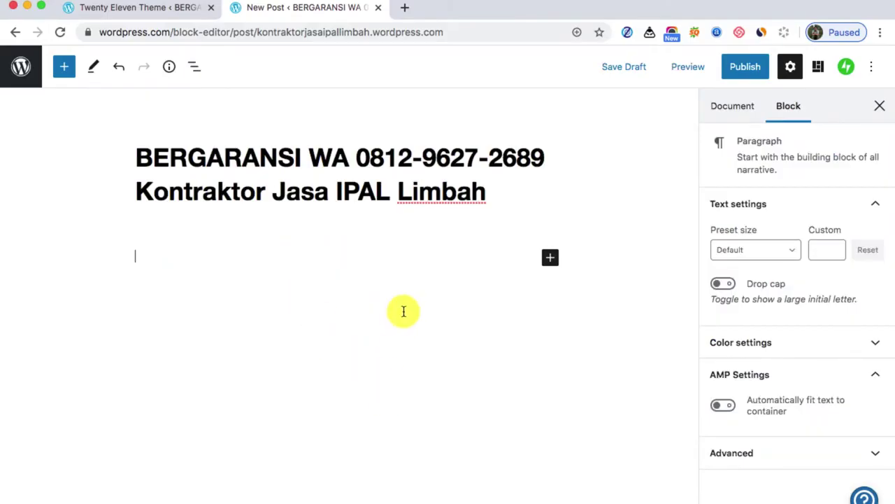
mouse_move(606, 498)
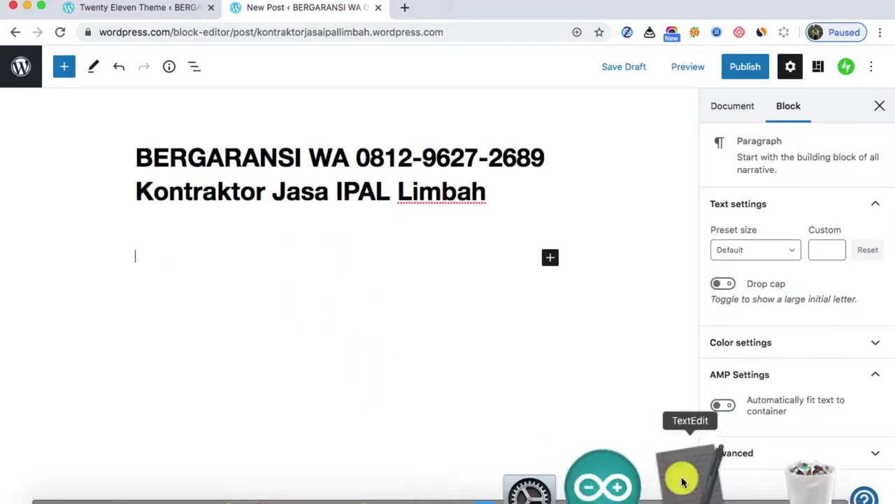
click(681, 475)
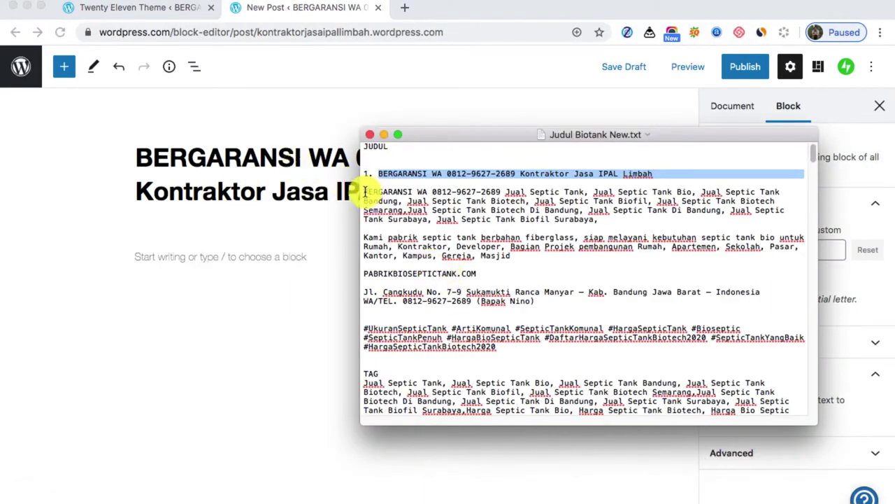
drag(364, 190, 524, 344)
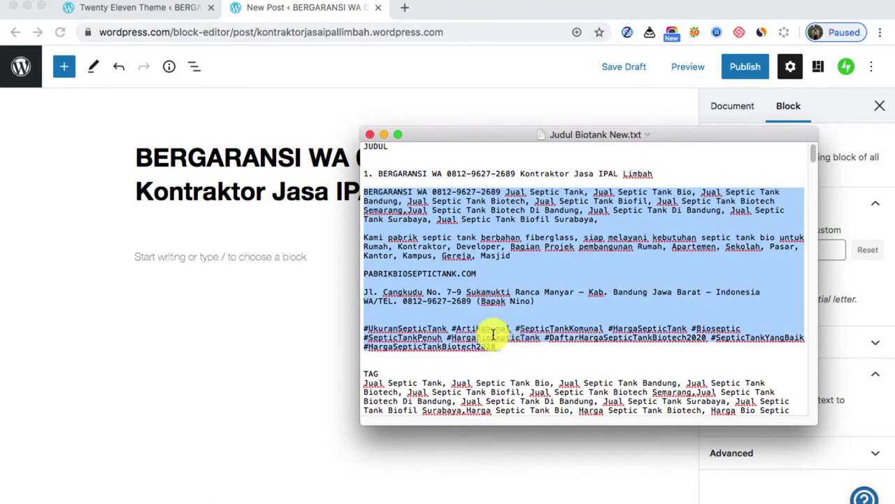
right_click(493, 334)
click(515, 381)
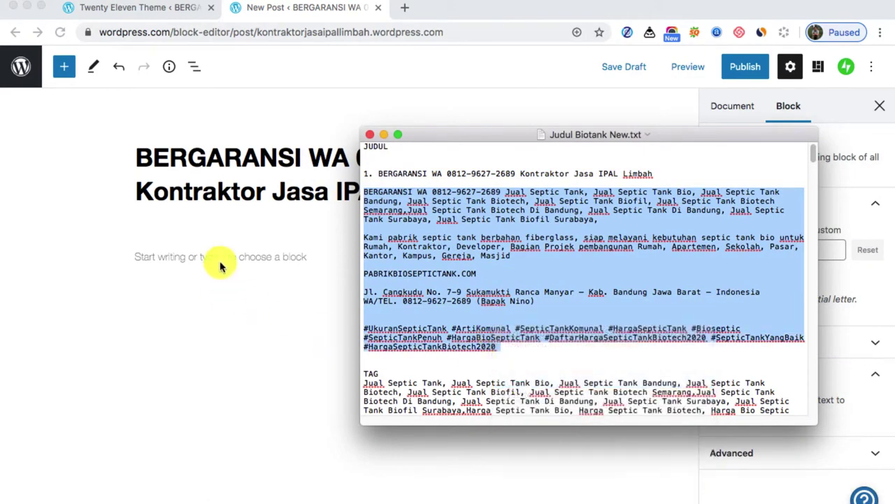
click(214, 262)
right_click(210, 259)
click(252, 348)
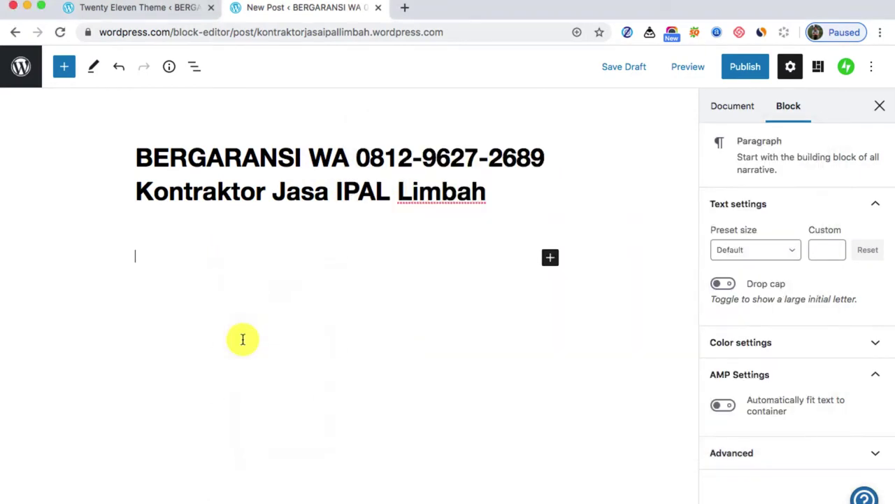
Restore the missing # in front of UkuranSepticTank at the start of the hashtag block
scroll(236, 327, down, 2)
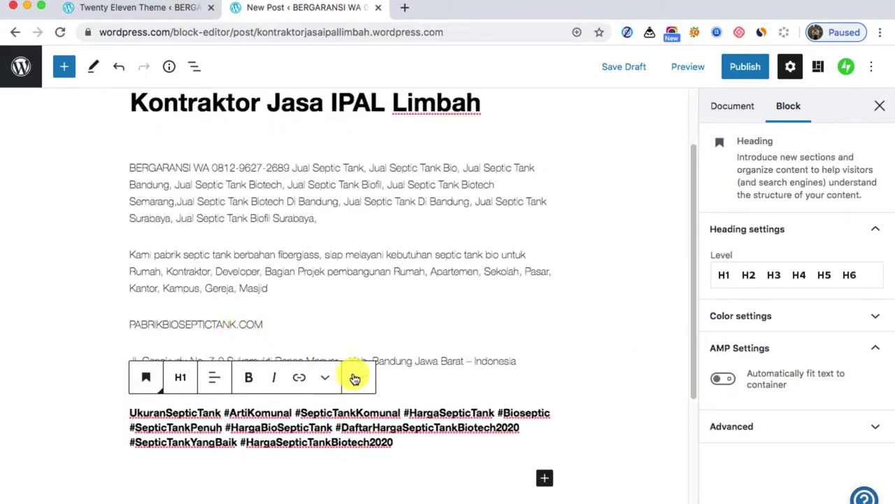
click(357, 323)
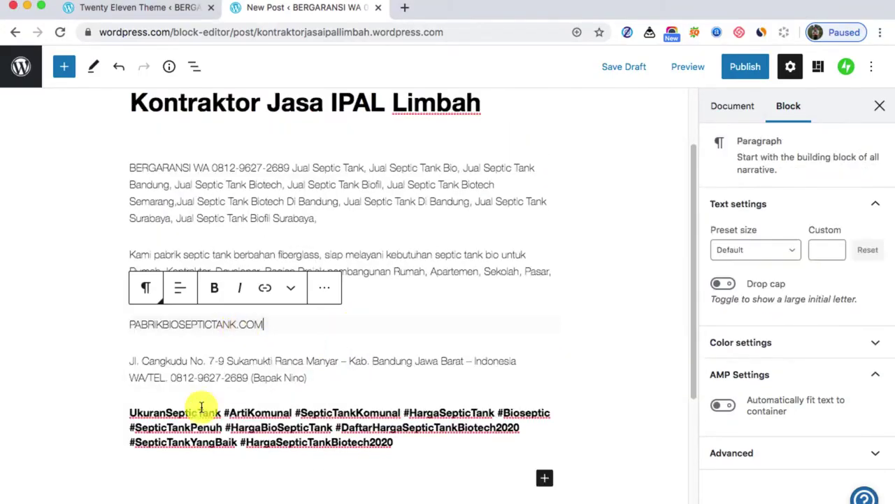
click(130, 412)
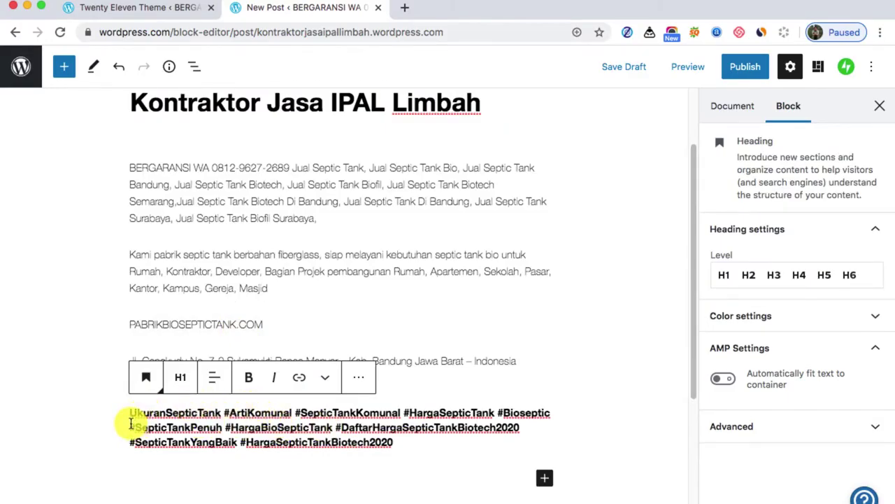
text(#)
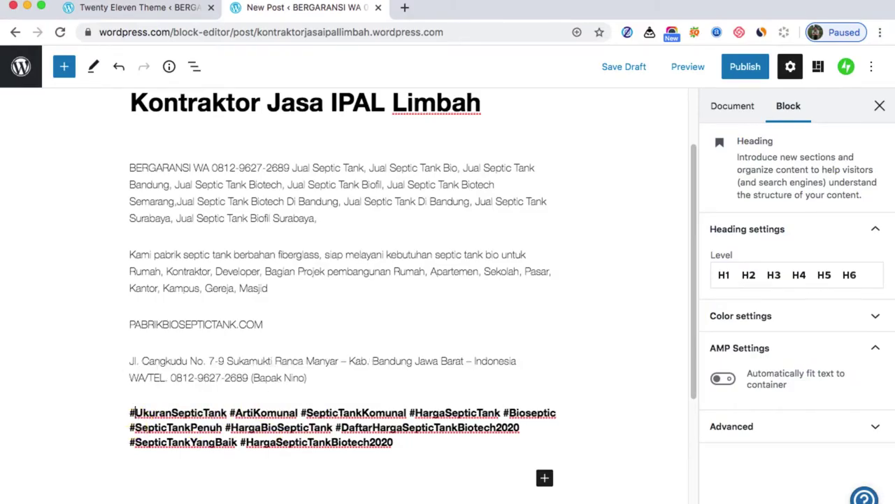
triple_click(429, 410)
Make the PABRIKBIOSEPTICTANK.COM line bold
click(438, 294)
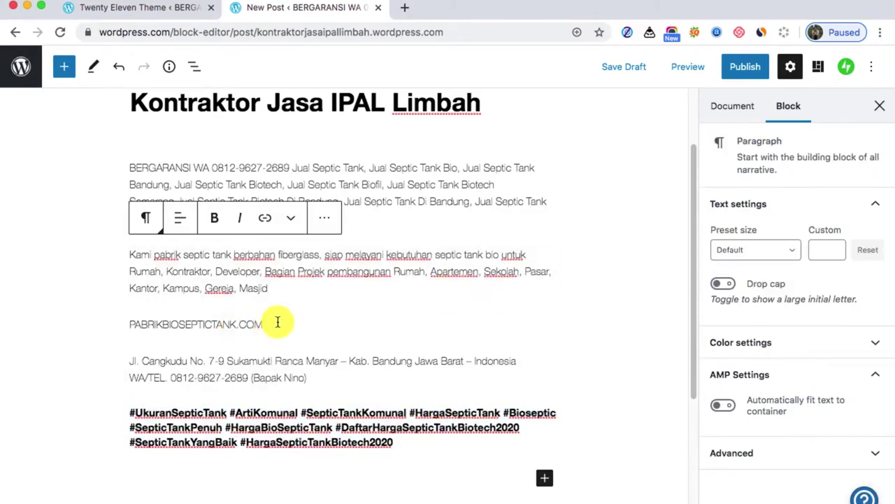
drag(280, 319, 136, 319)
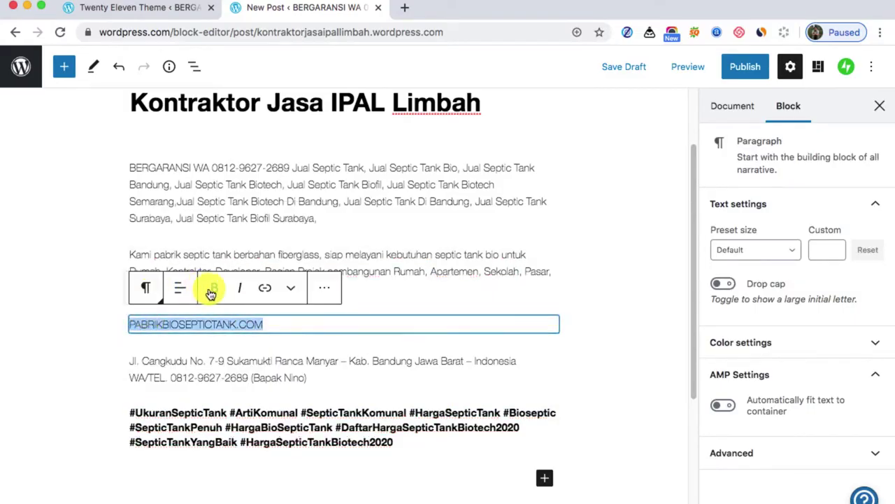
click(218, 293)
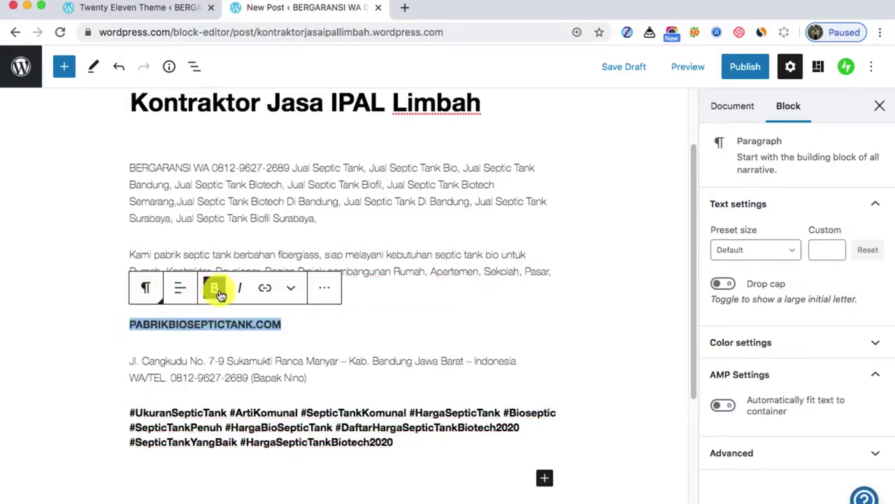
Insert an image block after the first body paragraph and upload the BERGARANSI WA jpeg from the IMG folder
click(335, 224)
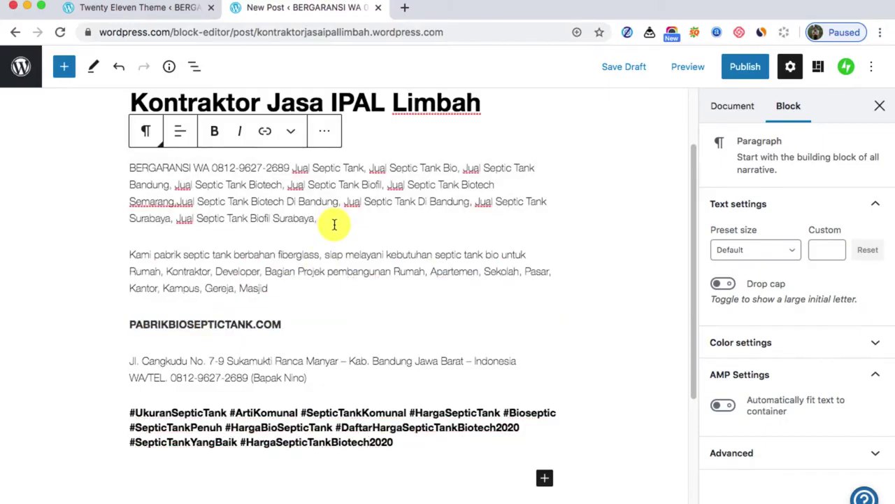
key(Return)
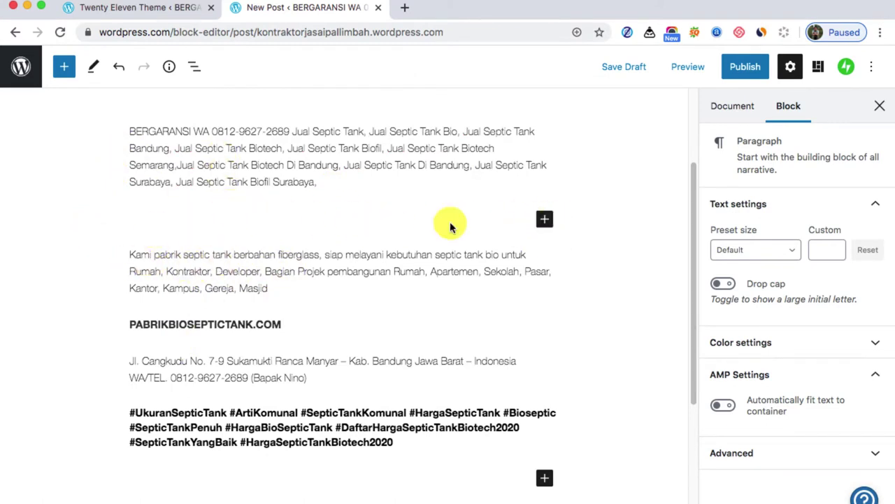
click(545, 223)
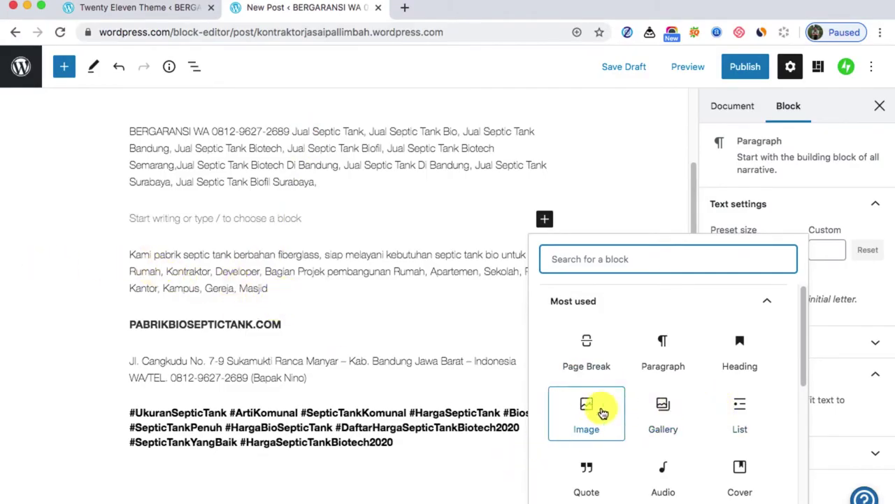
click(588, 410)
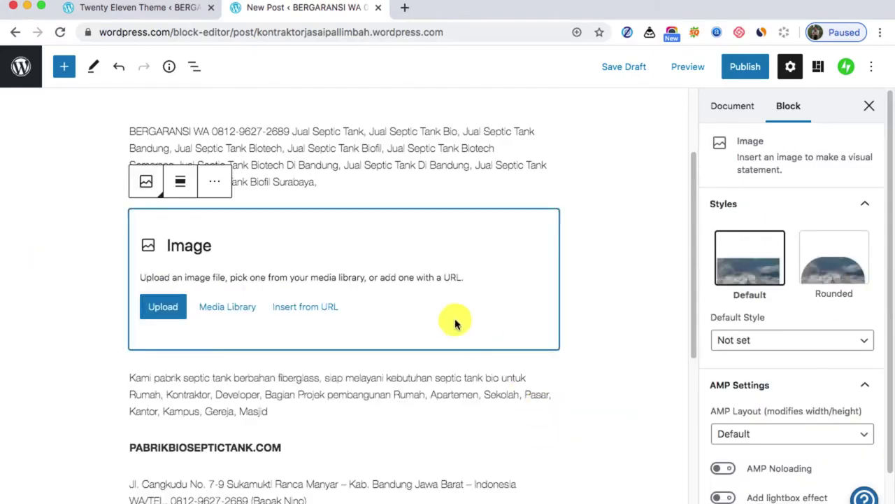
click(156, 309)
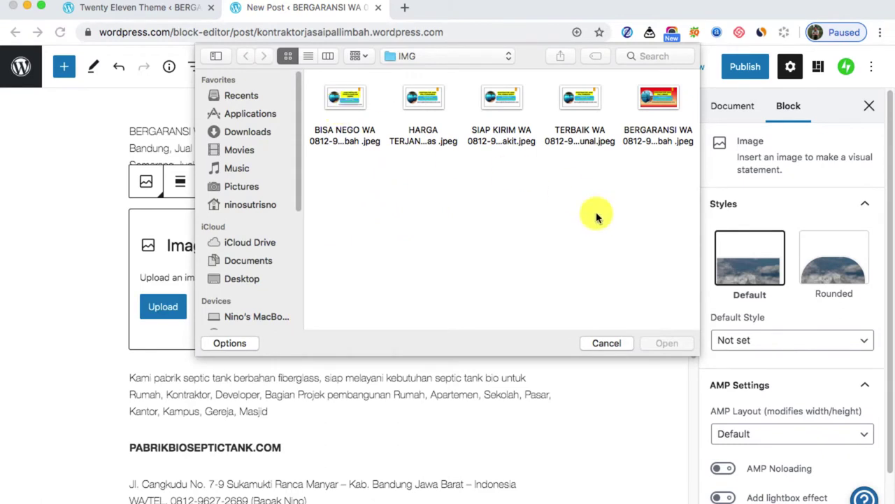
click(665, 101)
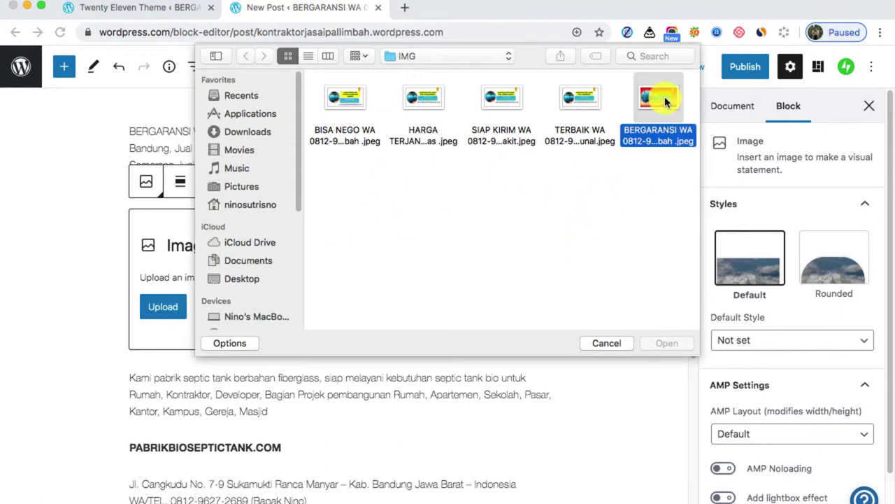
click(661, 346)
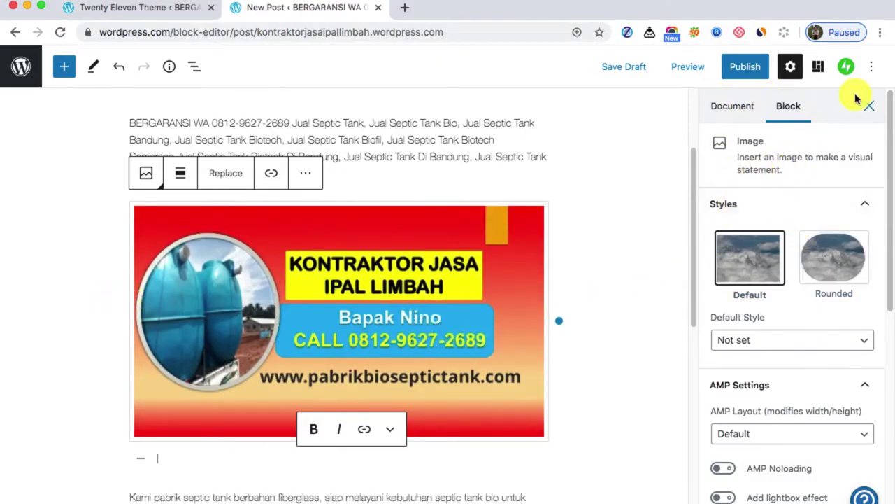
Copy entry 1's TAG keyword list from Judul Biotank New.txt and paste it as the image's alt text
click(746, 114)
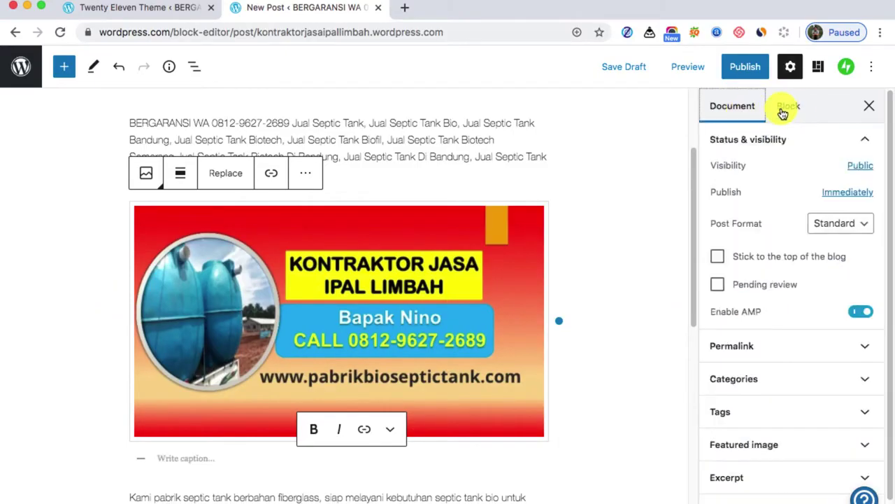
click(789, 109)
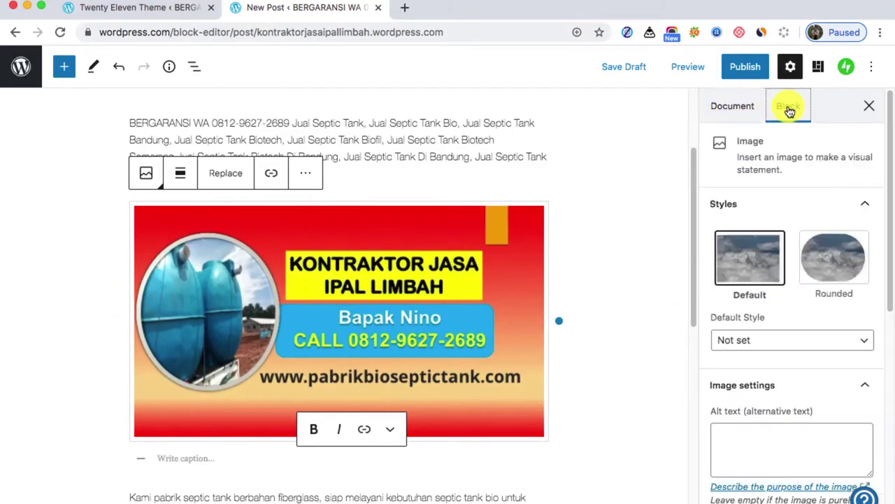
scroll(781, 286, down, 1)
scroll(780, 284, down, 4)
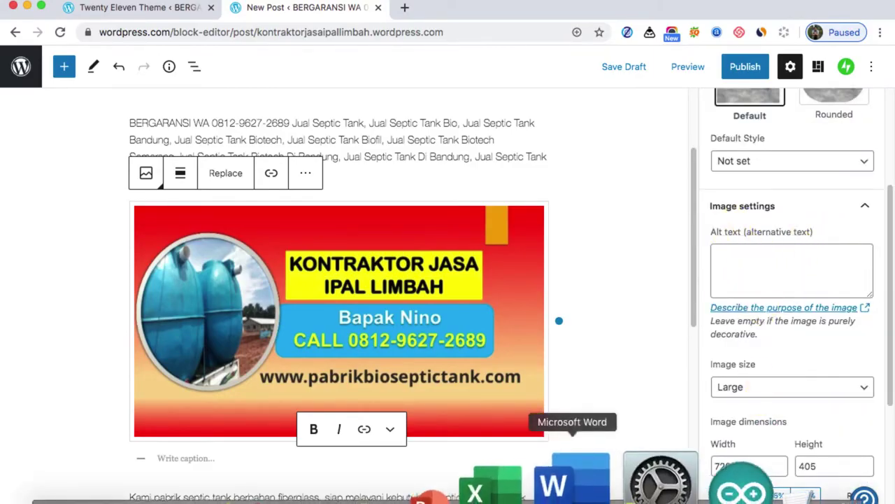
click(699, 483)
scroll(537, 382, down, 3)
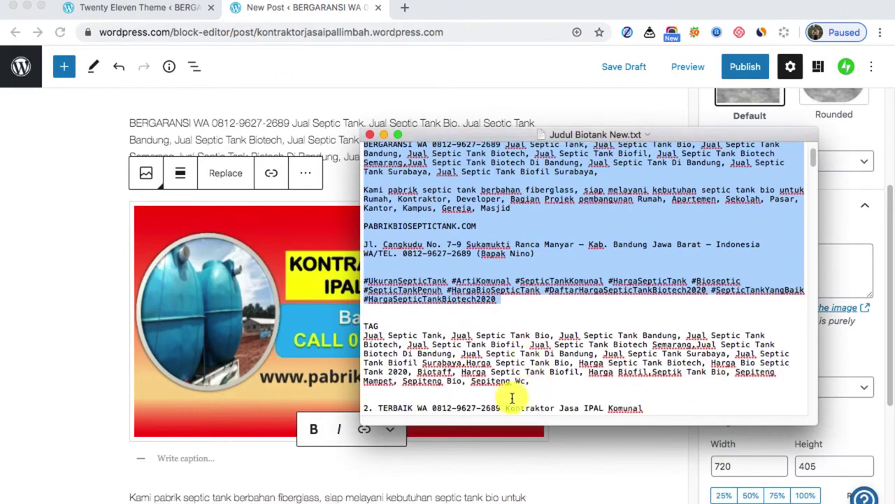
drag(365, 331, 600, 371)
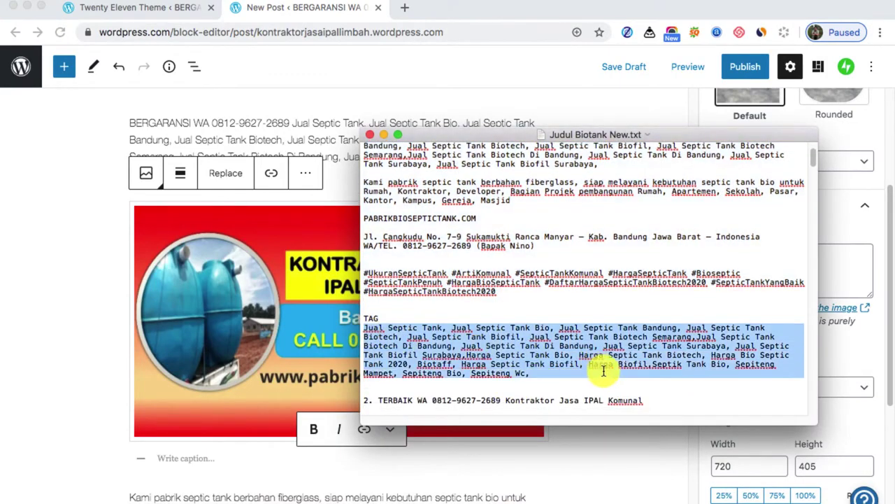
right_click(528, 363)
click(565, 334)
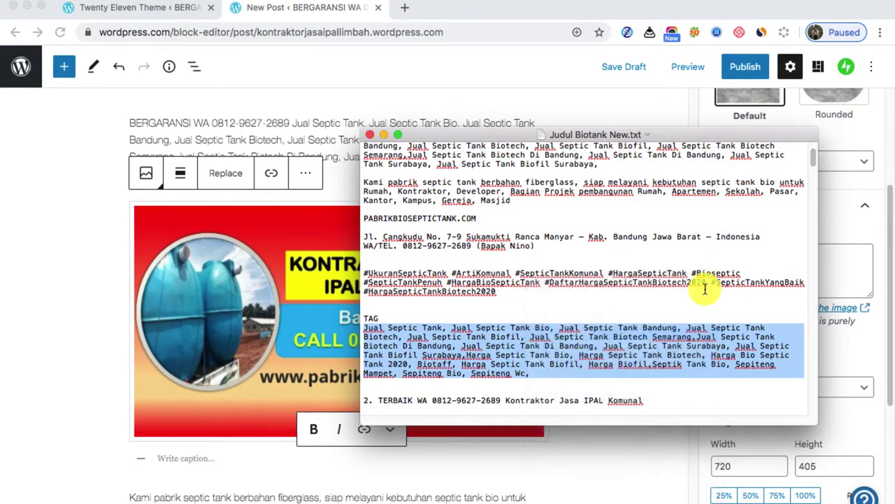
key(super+Tab)
right_click(799, 263)
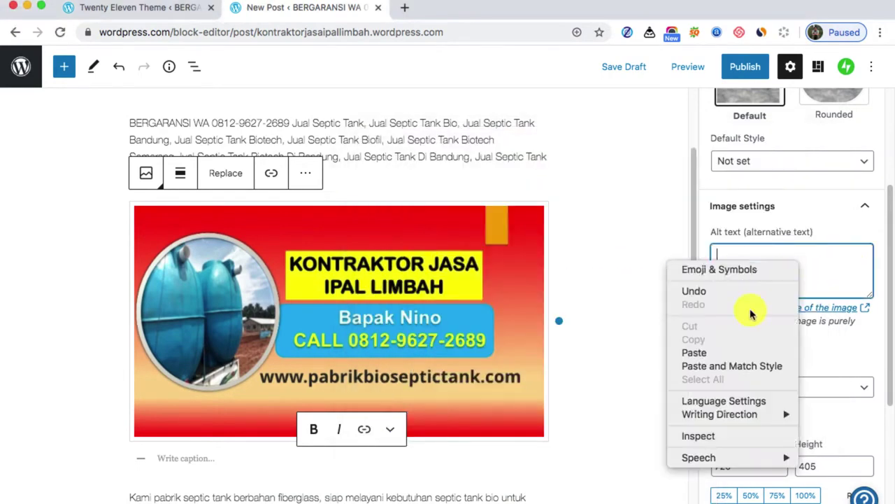
click(720, 352)
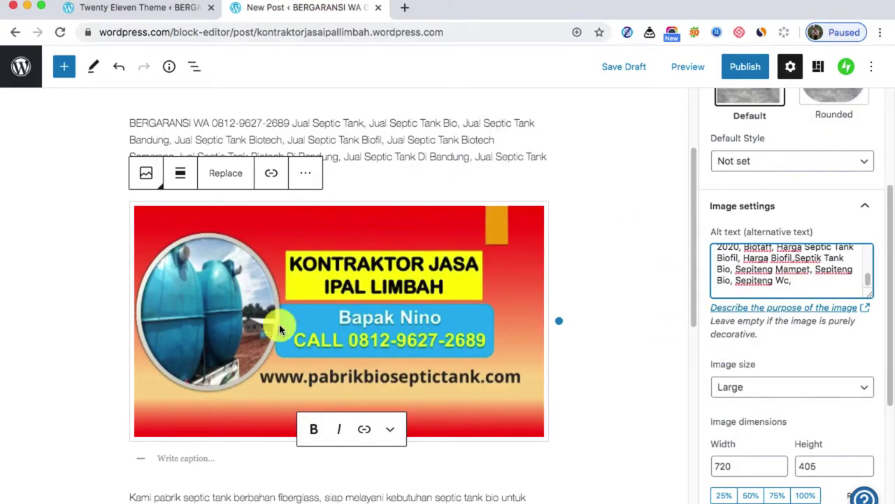
Paste the same TAG keyword list as the image's caption
scroll(224, 313, down, 1)
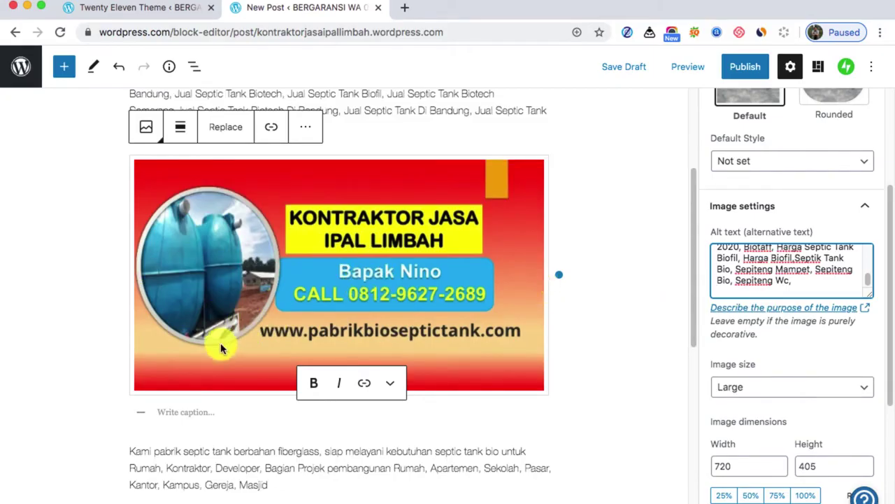
click(196, 414)
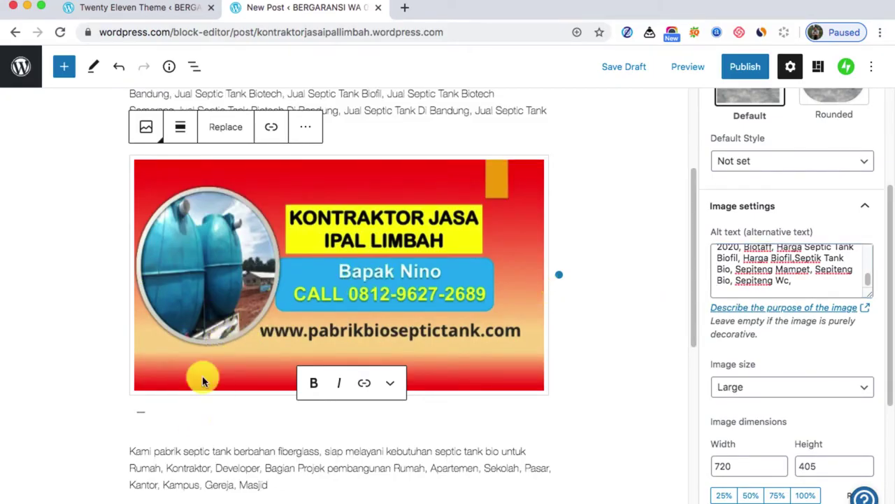
right_click(185, 418)
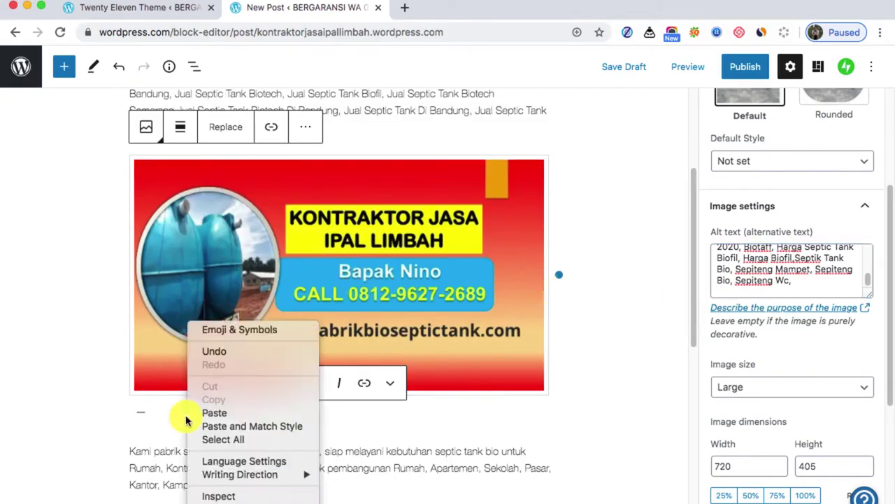
click(233, 414)
scroll(233, 415, down, 2)
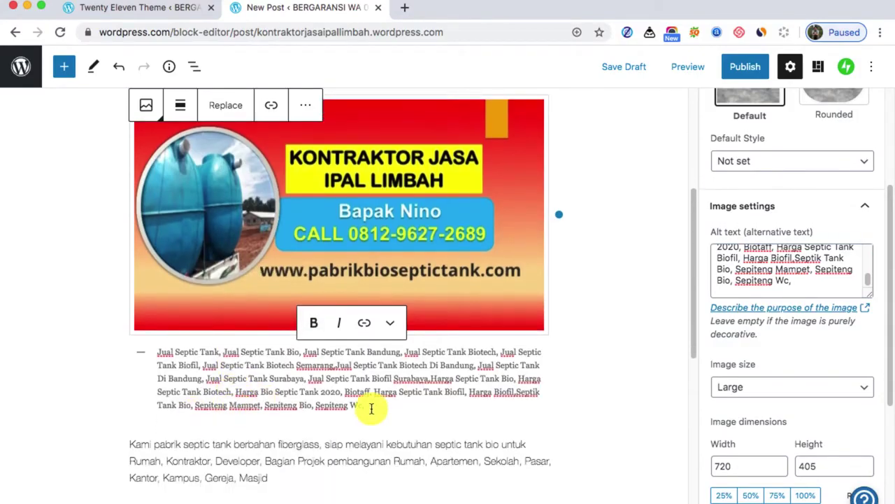
Review the post from title to hashtags, including the image's caption and alt text
scroll(326, 399, down, 6)
scroll(312, 394, up, 8)
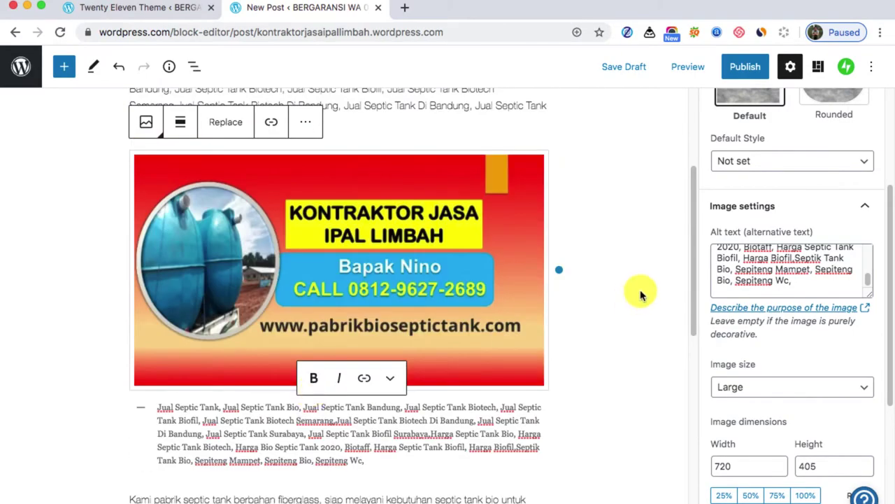
scroll(640, 283, up, 5)
scroll(743, 253, up, 5)
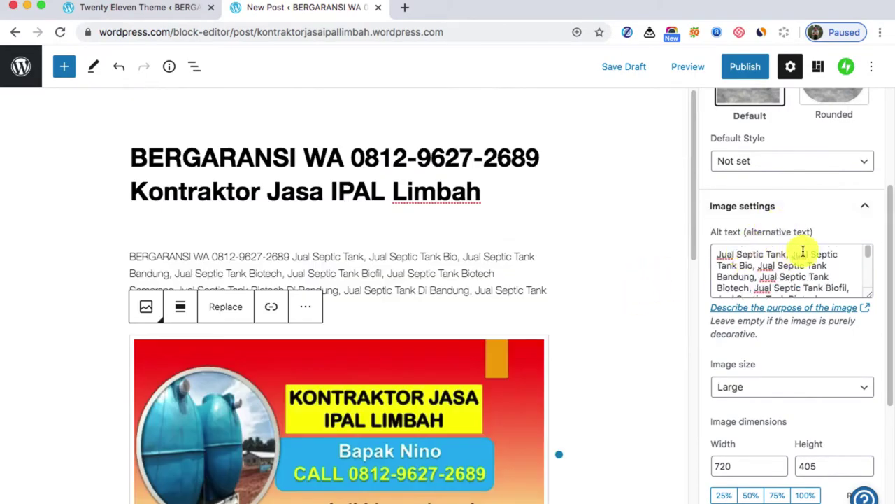
scroll(772, 252, down, 2)
scroll(343, 308, down, 10)
scroll(296, 298, up, 4)
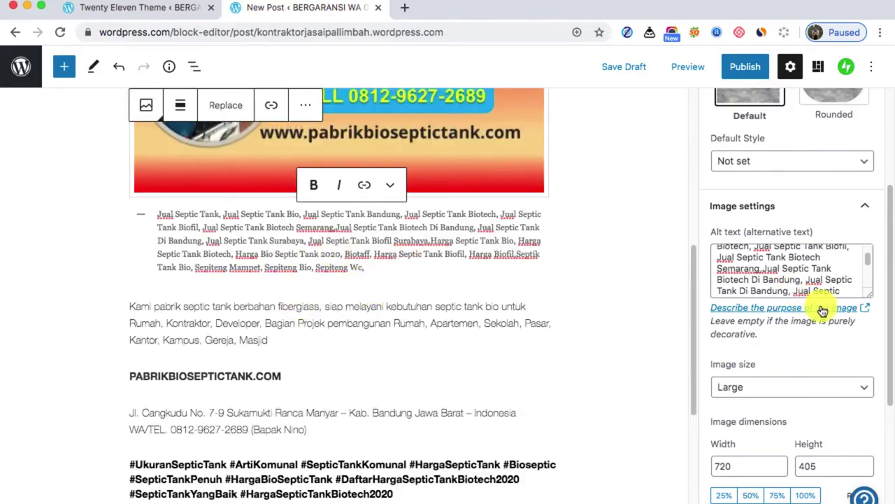
scroll(533, 280, up, 5)
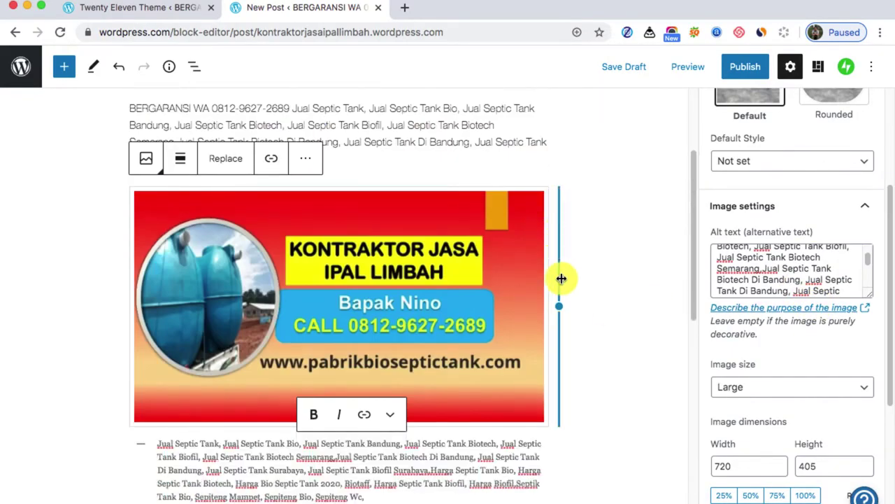
scroll(667, 270, up, 3)
scroll(765, 240, up, 4)
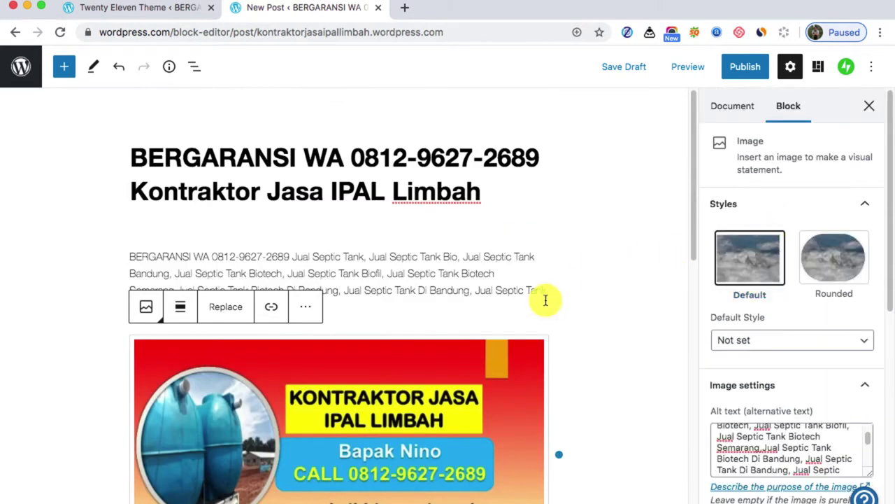
Open the Tags section of the post's document settings, ready for adding new tags
click(732, 110)
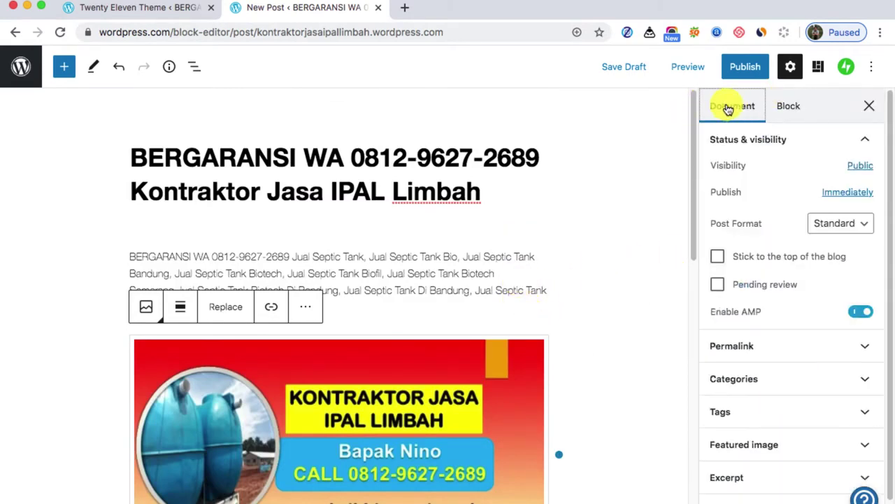
scroll(751, 280, down, 1)
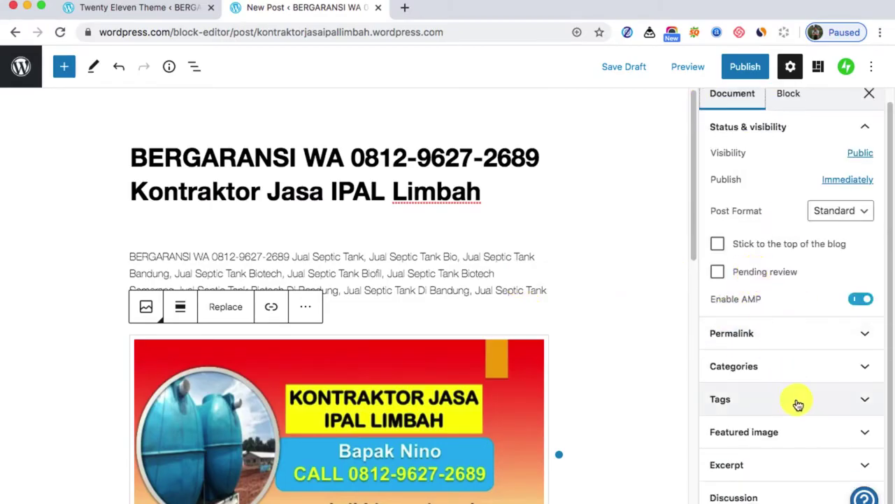
click(823, 402)
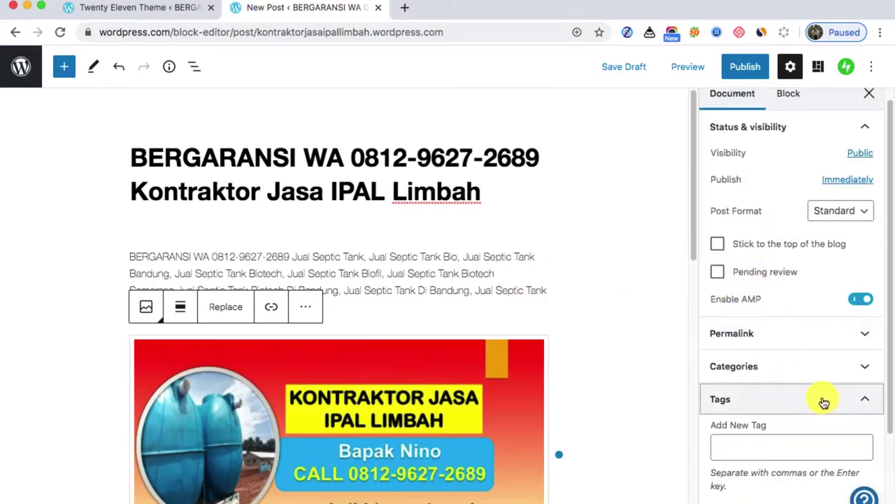
scroll(791, 395, down, 3)
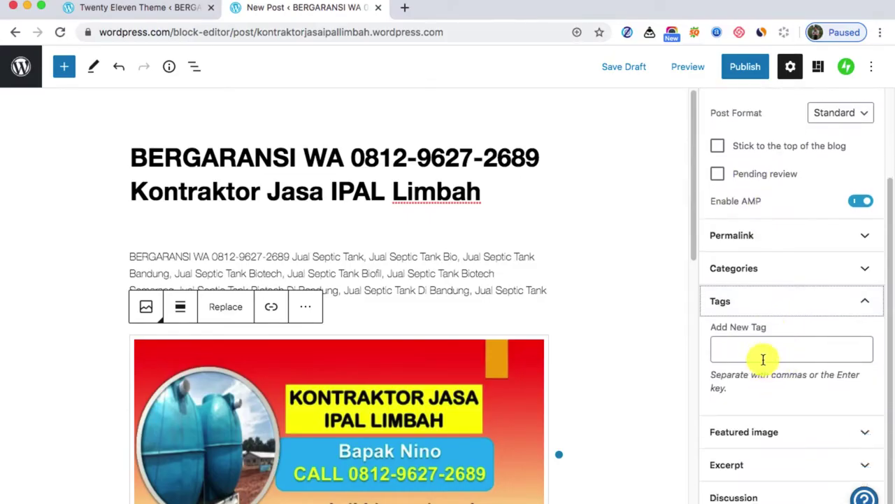
click(761, 353)
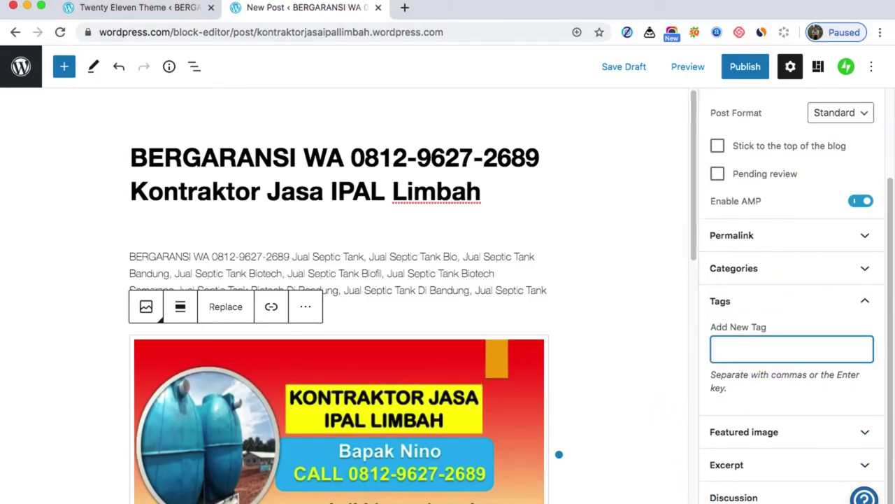
Copy entry 1's TAG keyword list from Judul Biotank New.txt again and paste it as the post's tags
click(684, 470)
right_click(500, 351)
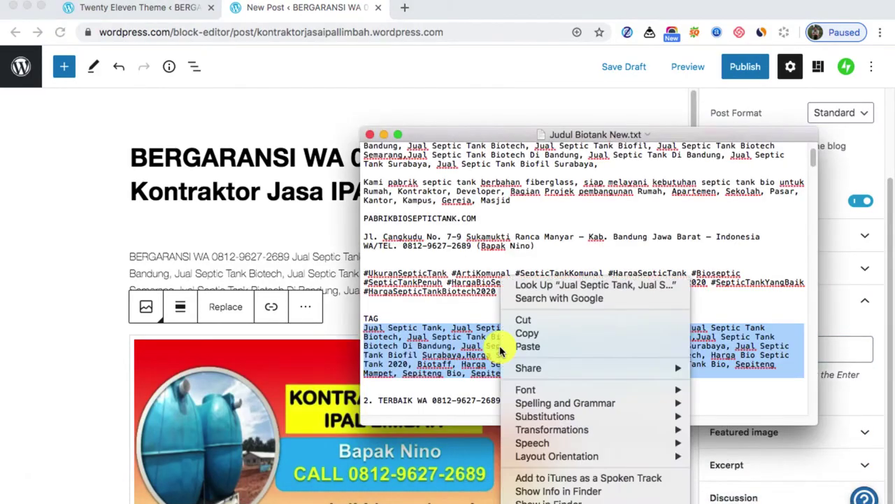
click(531, 333)
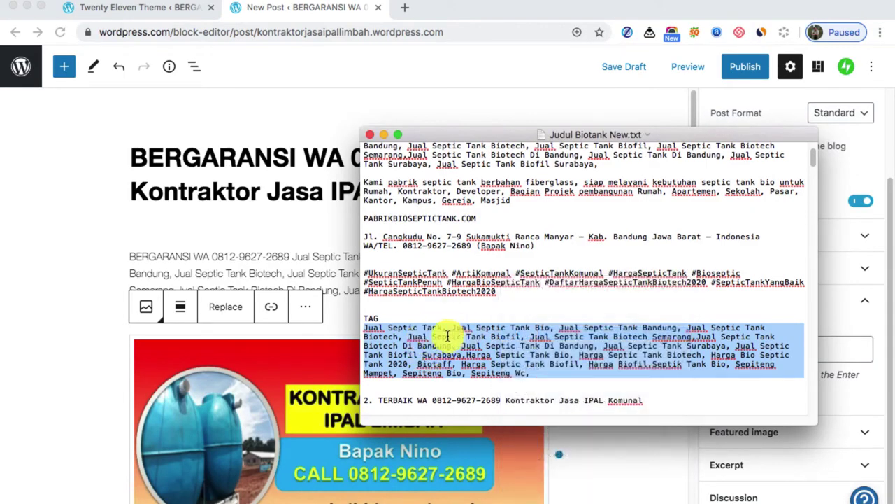
scroll(392, 256, up, 4)
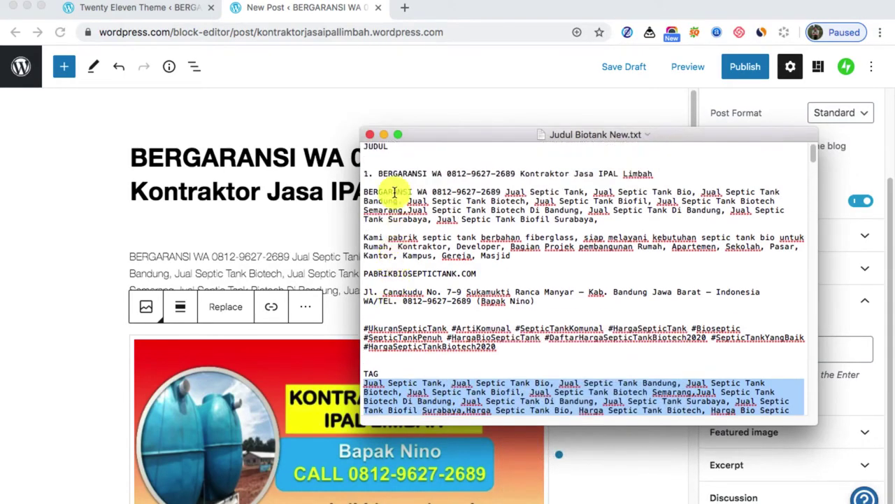
scroll(394, 192, down, 3)
scroll(410, 210, up, 3)
click(411, 214)
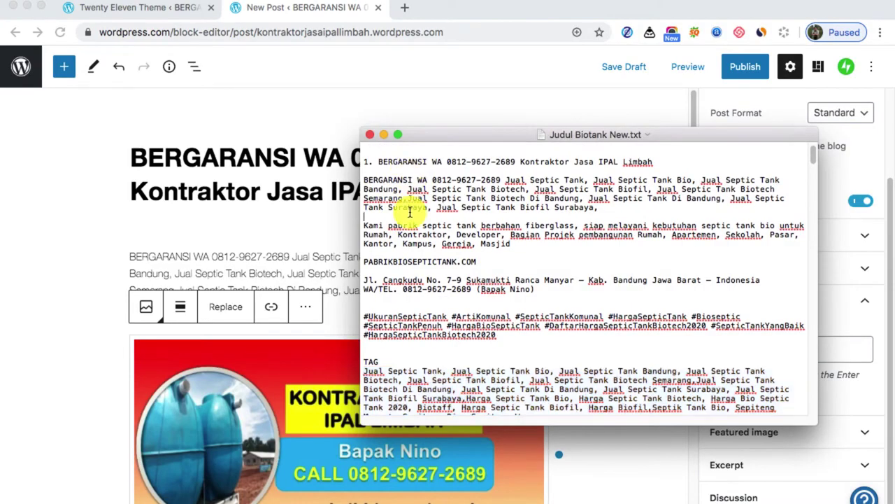
triple_click(412, 378)
click(855, 356)
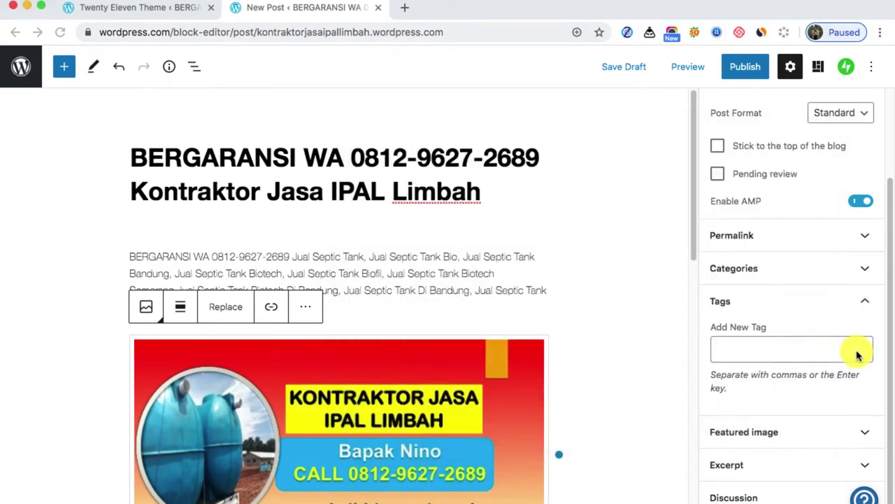
right_click(789, 349)
click(684, 412)
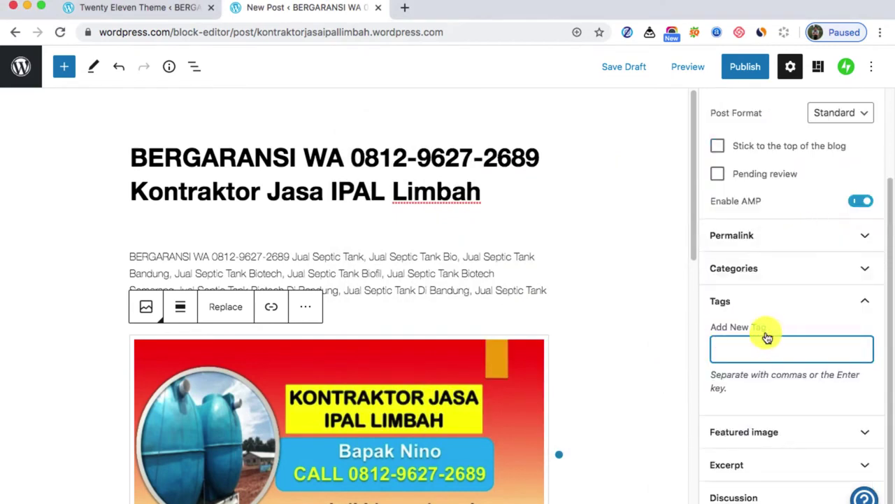
key(super+v)
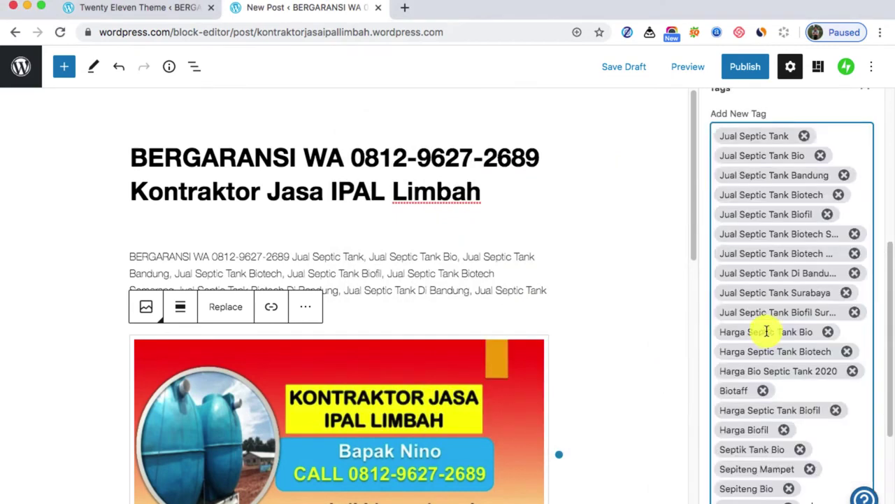
scroll(793, 230, down, 1)
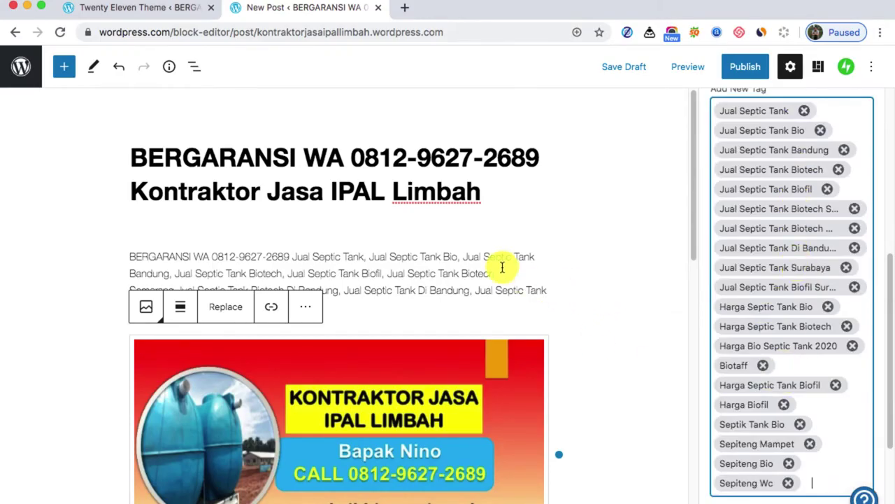
Check the post's title, body text, image, caption and hashtags alongside the added tags
scroll(108, 267, down, 5)
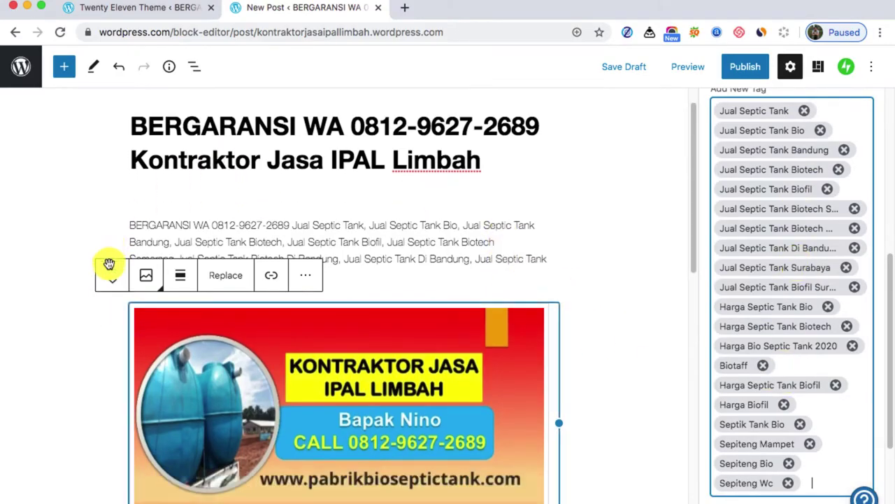
scroll(109, 269, down, 5)
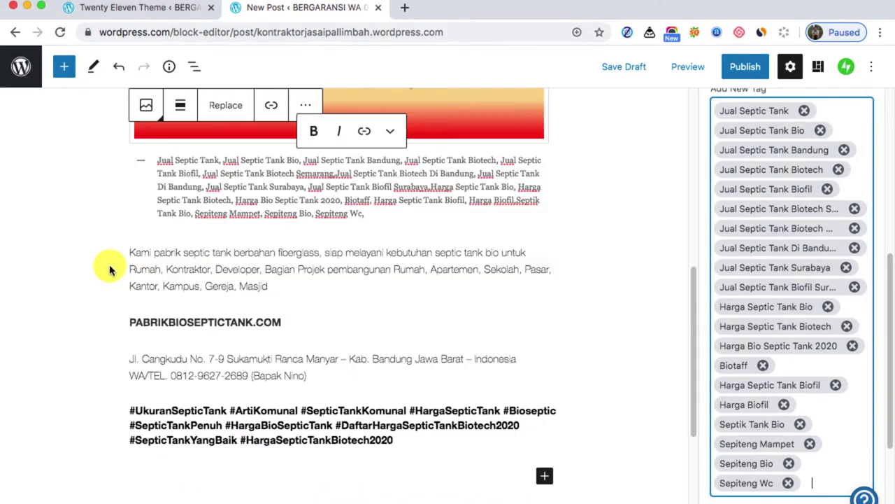
scroll(106, 265, up, 8)
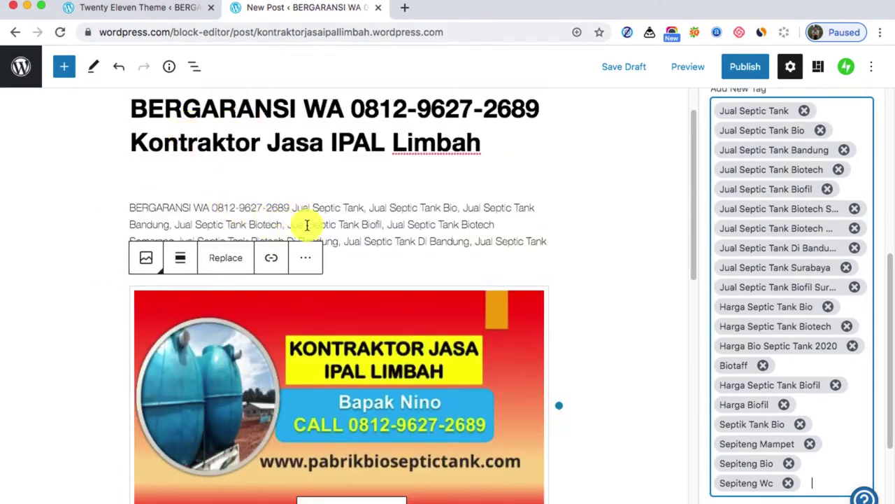
scroll(323, 224, down, 3)
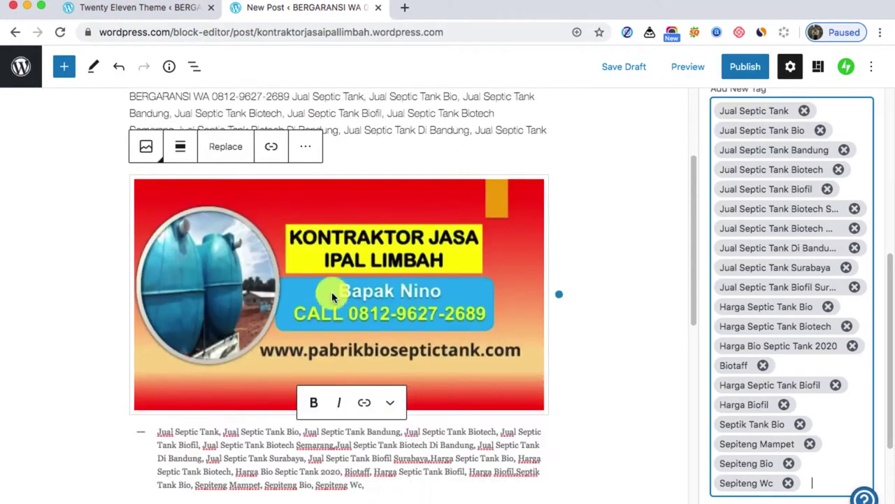
scroll(293, 414, down, 1)
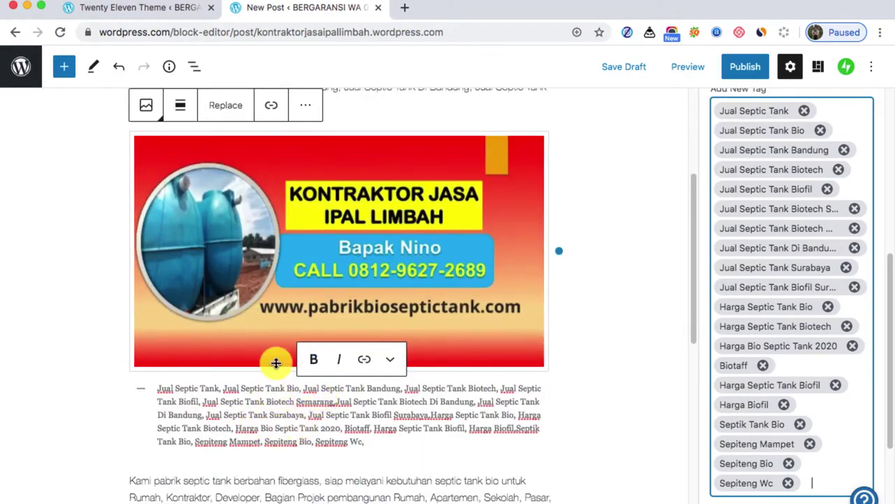
Publish the finished Kontraktor Jasa IPAL Limbah post with its image, hashtags and tags
scroll(255, 355, down, 5)
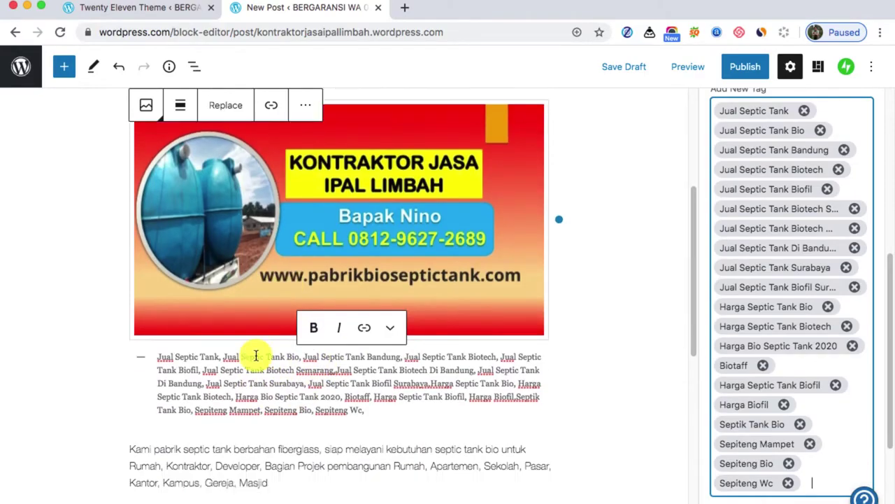
scroll(256, 355, down, 1)
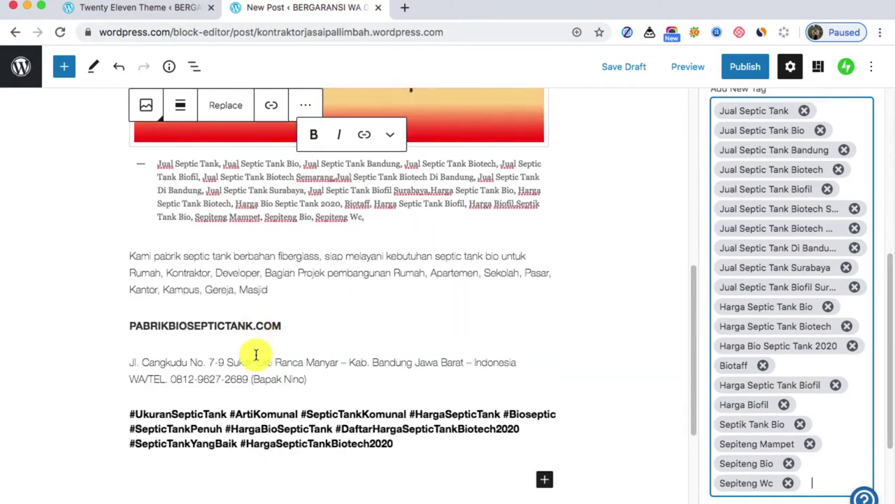
scroll(440, 376, up, 6)
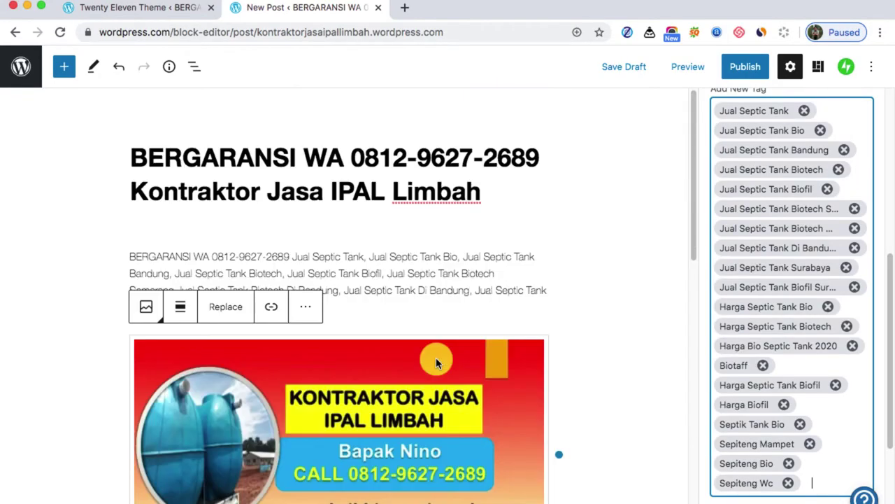
scroll(765, 153, up, 1)
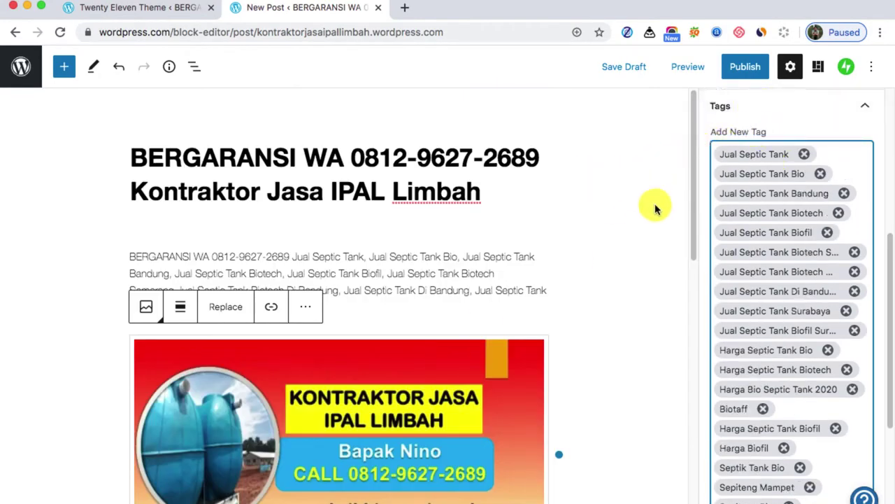
scroll(785, 349, down, 3)
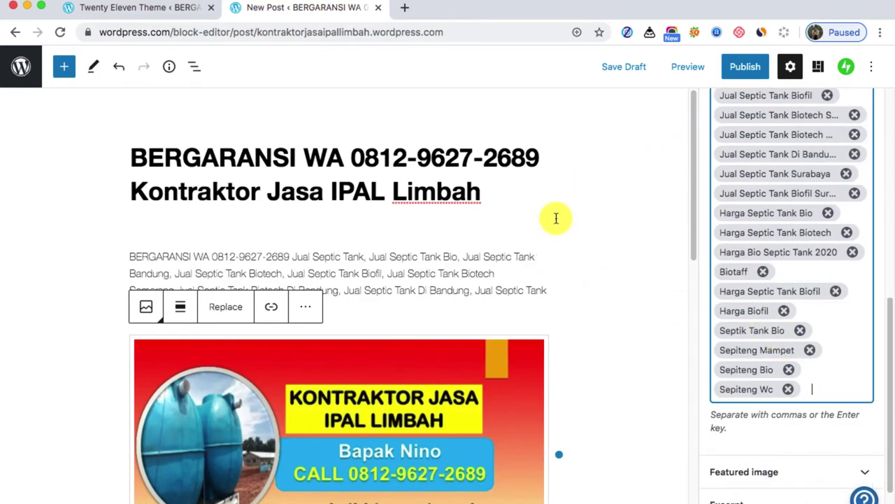
click(741, 70)
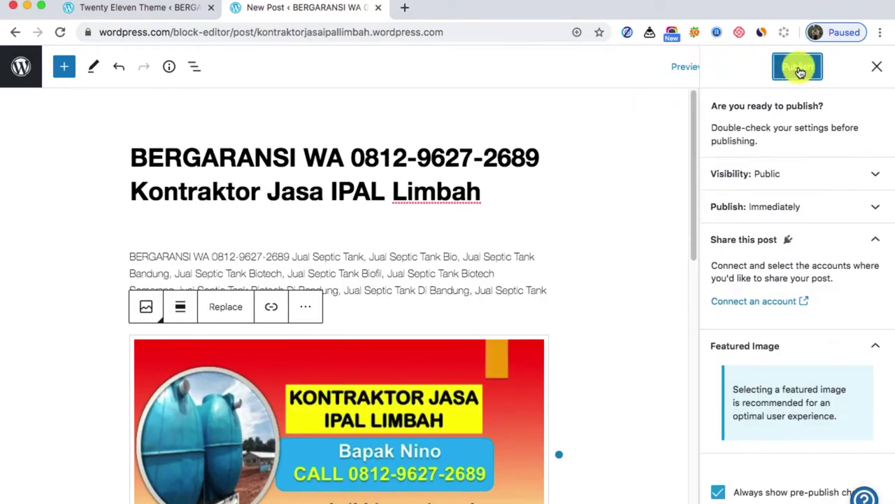
click(799, 70)
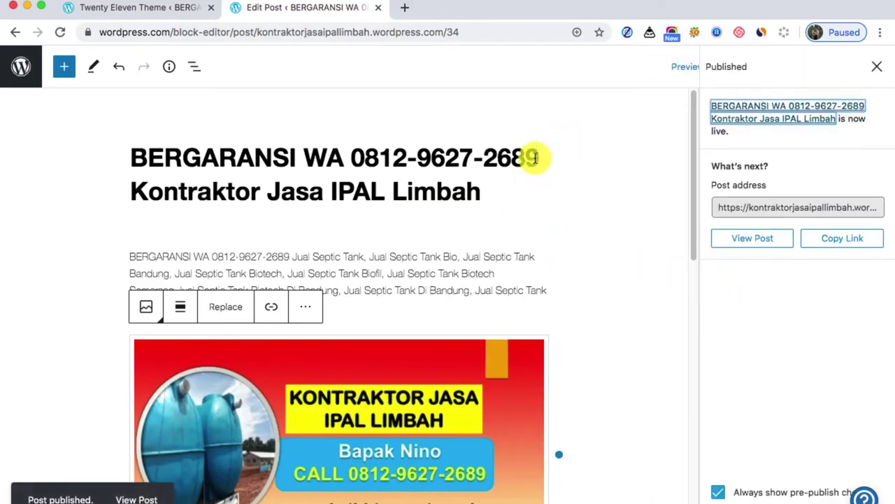
Copy the published post's link
click(844, 240)
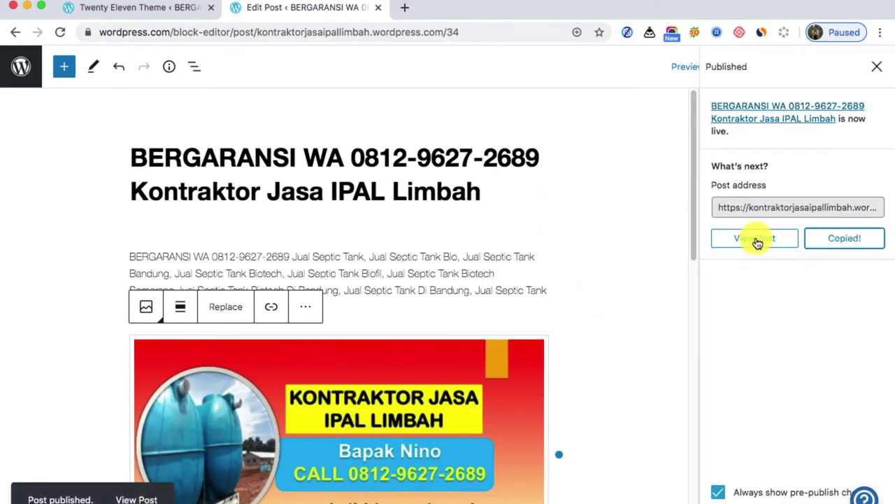
click(842, 240)
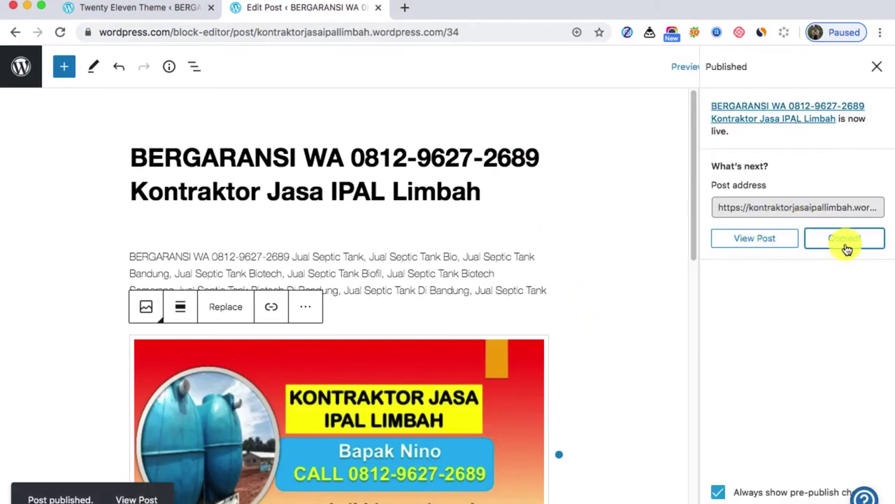
click(852, 238)
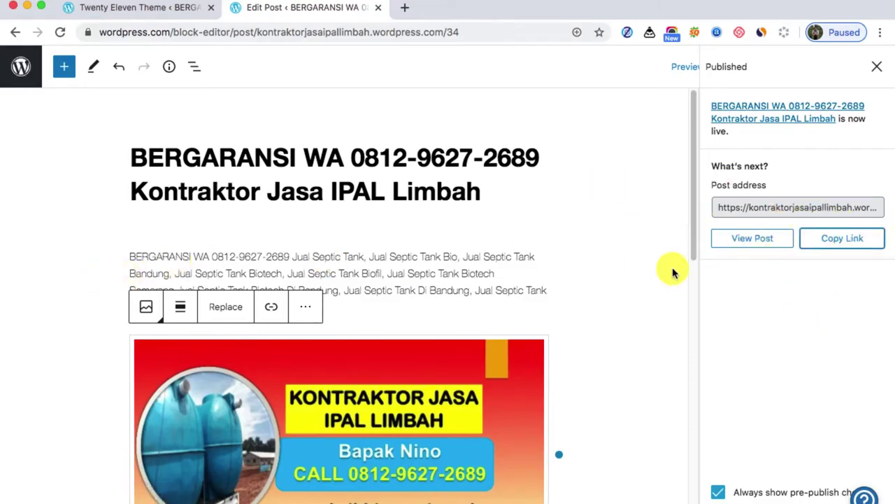
View the published post on the site and check it from the title to the tags and reply area
click(758, 242)
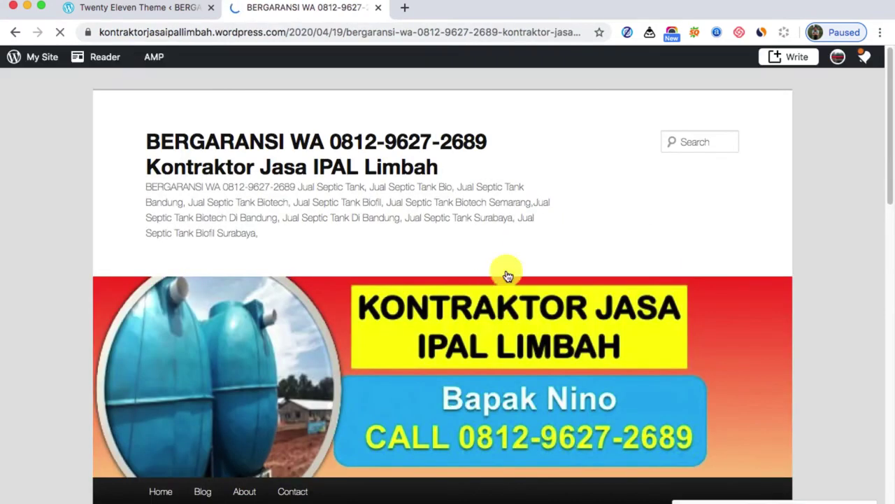
scroll(342, 221, down, 5)
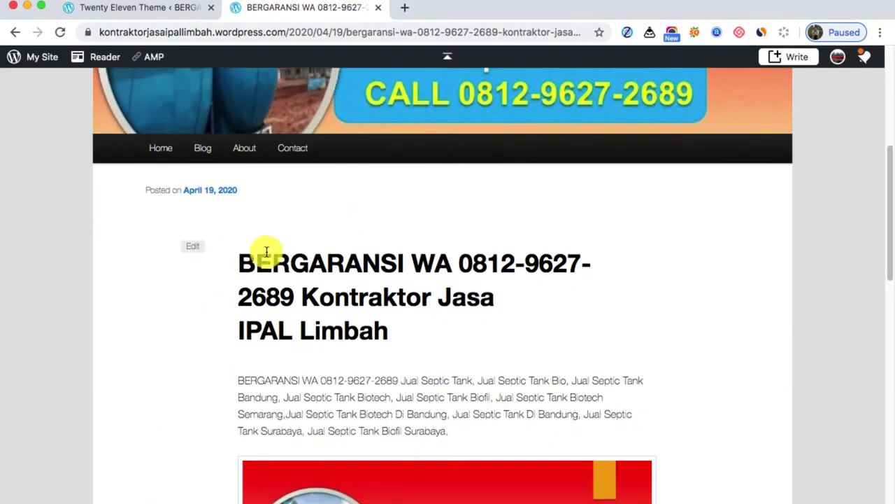
scroll(219, 264, down, 7)
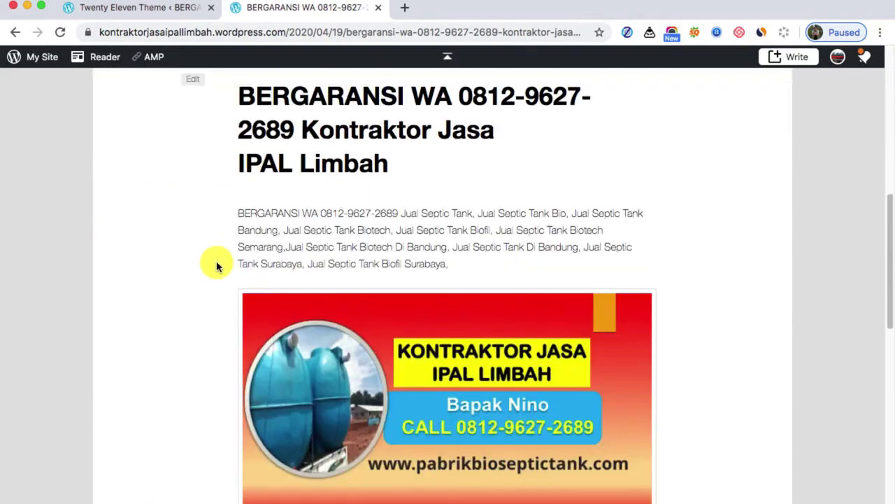
scroll(219, 265, down, 4)
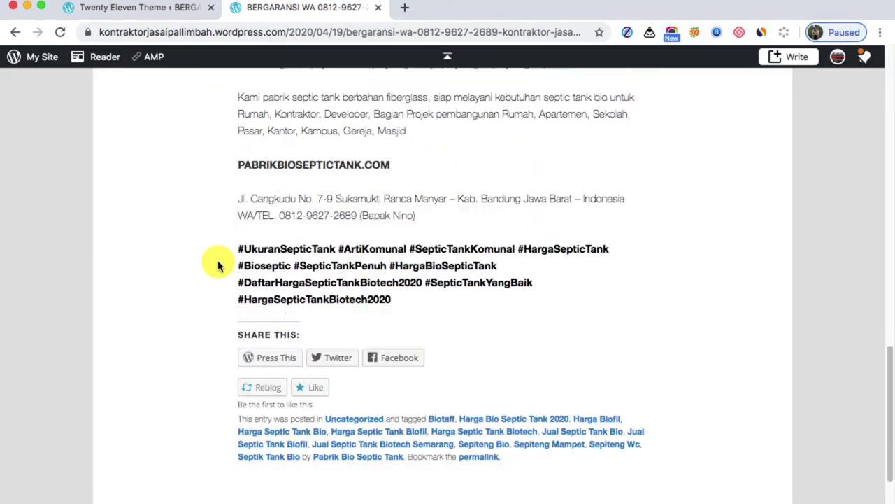
scroll(217, 264, down, 2)
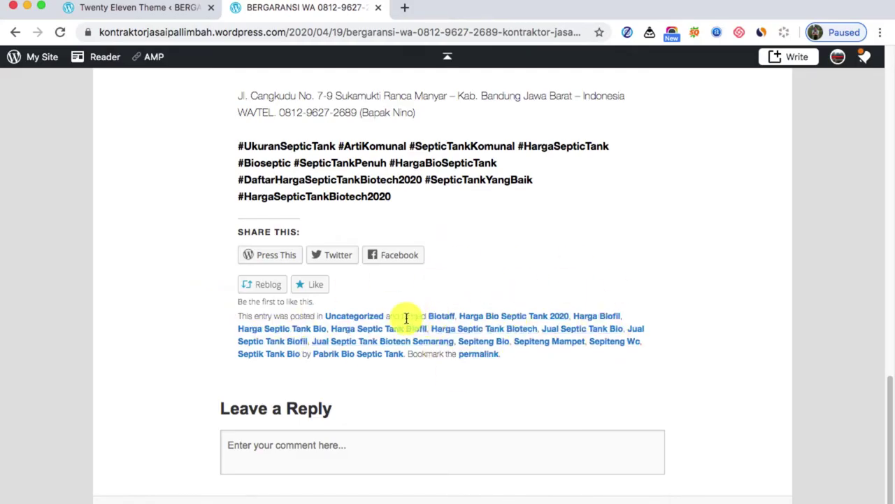
Open the Harga Bio Septic Tank 2020 tag archive in a new tab, check its listed post and close it
right_click(481, 316)
key(Escape)
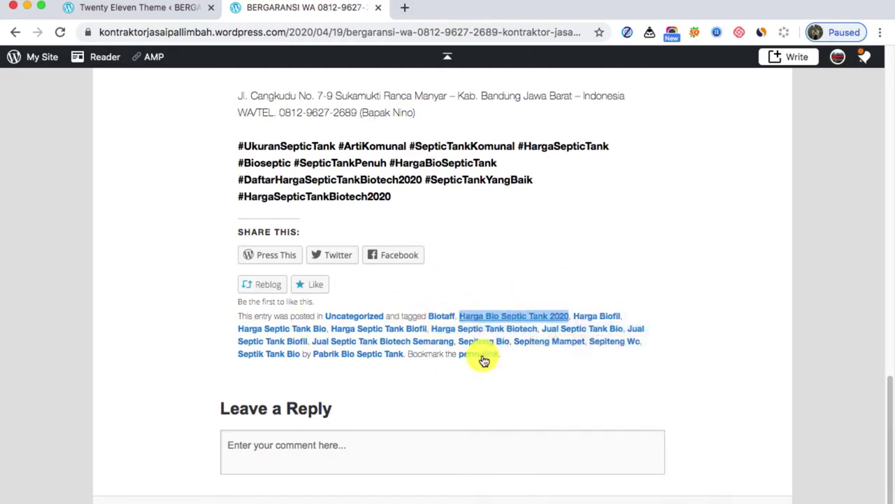
click(439, 8)
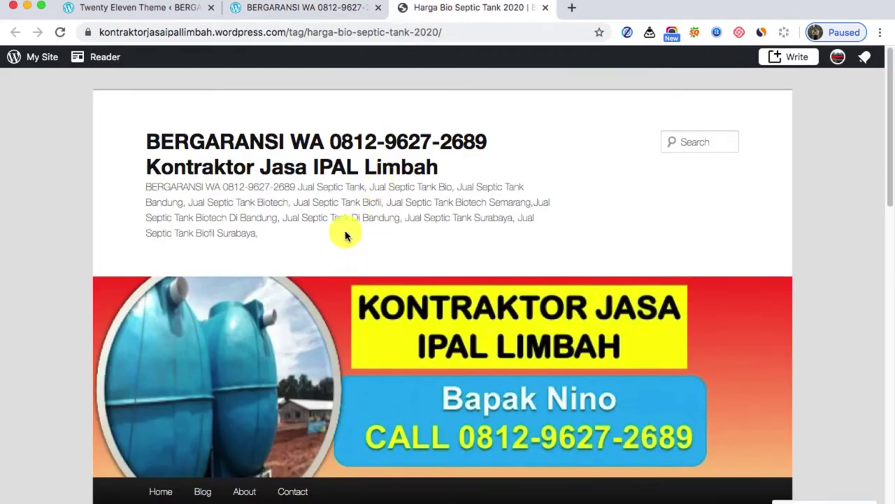
scroll(345, 236, down, 5)
scroll(216, 345, down, 1)
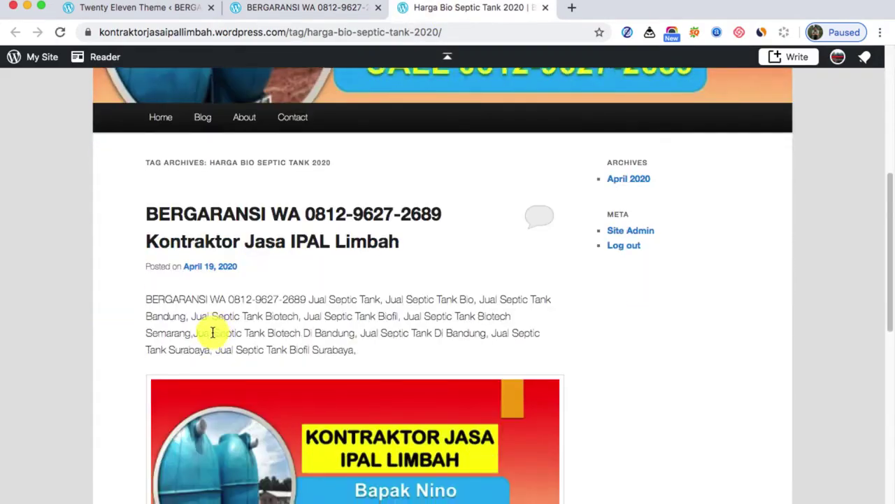
scroll(213, 332, down, 1)
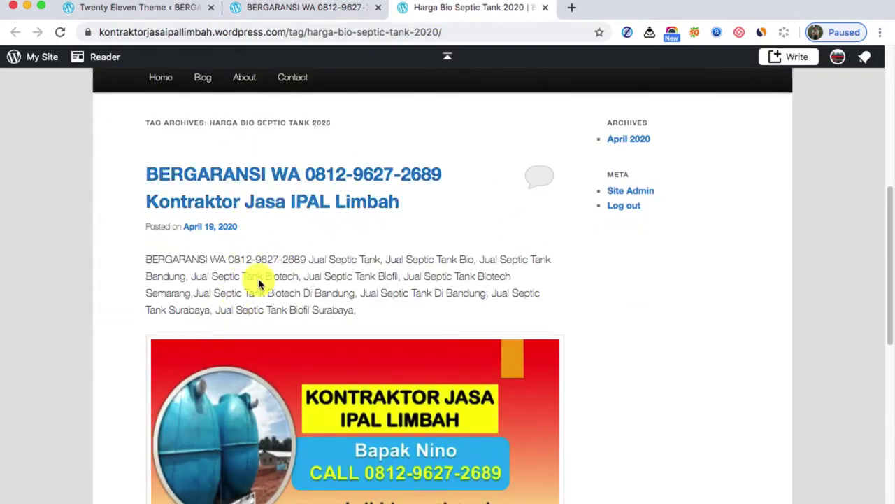
scroll(76, 349, down, 5)
click(544, 8)
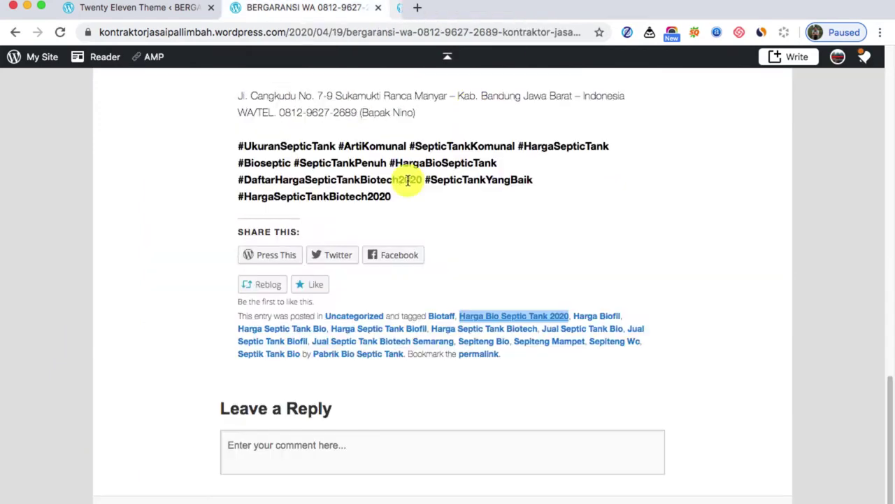
Go to the site's front page and examine its address and content from header to footer
scroll(165, 236, up, 15)
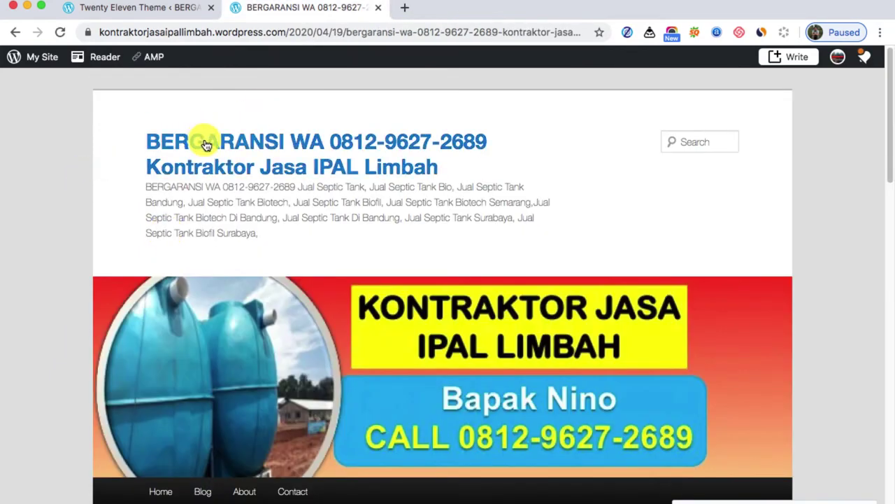
click(206, 145)
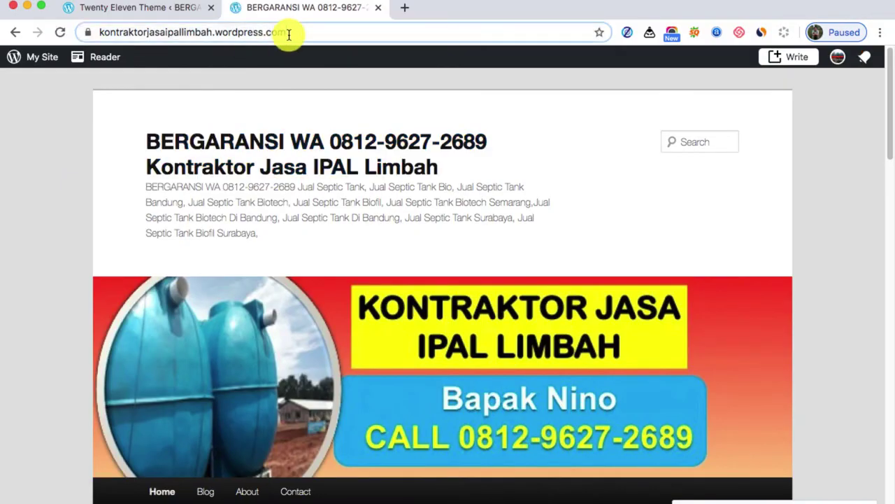
click(289, 34)
scroll(178, 189, down, 3)
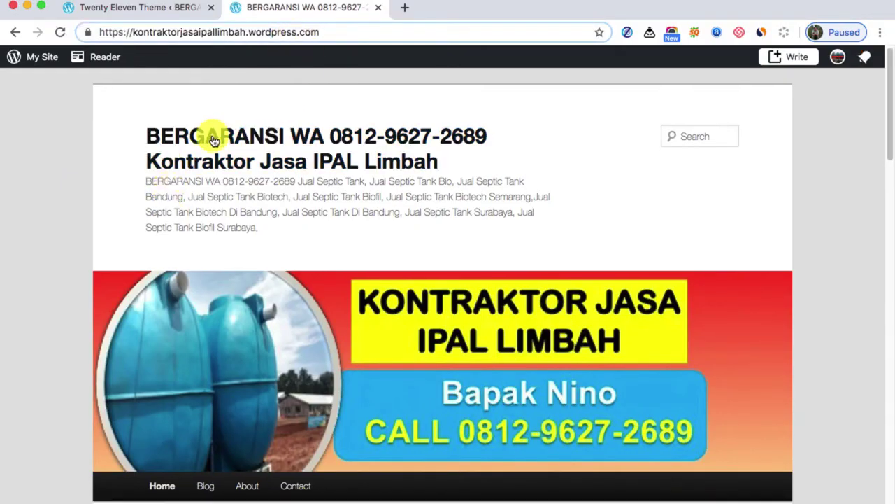
scroll(185, 175, down, 10)
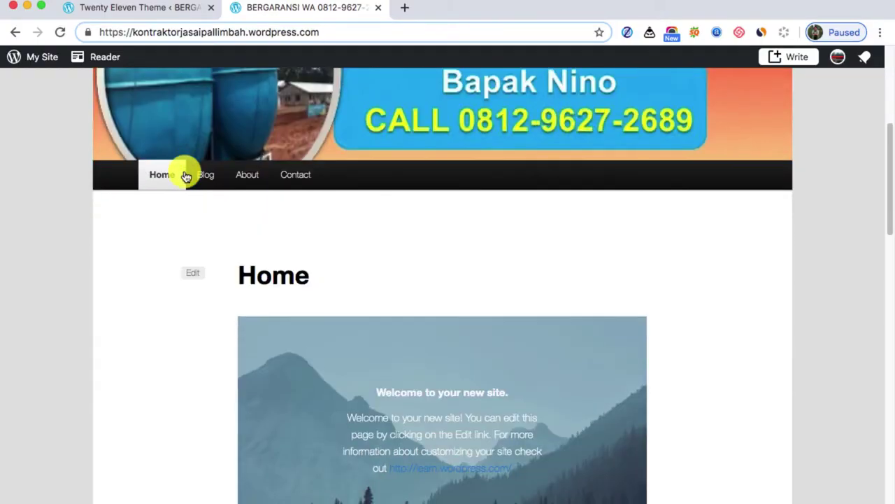
scroll(185, 176, down, 8)
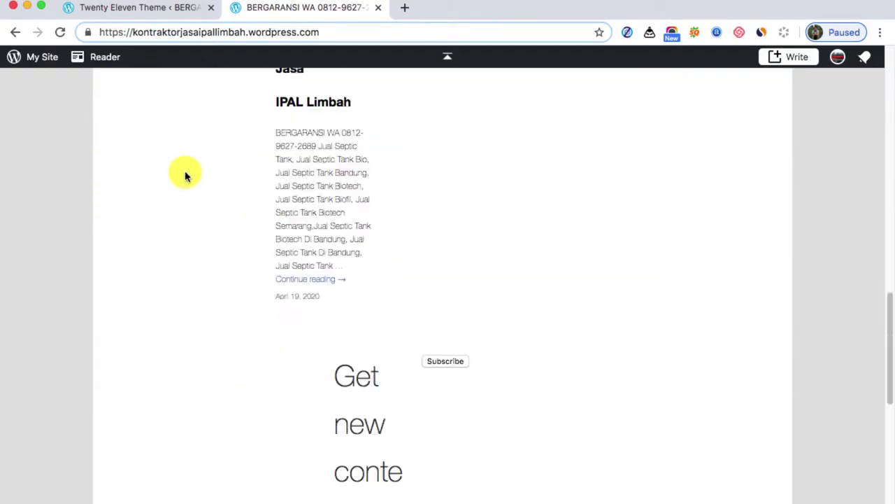
scroll(184, 175, down, 6)
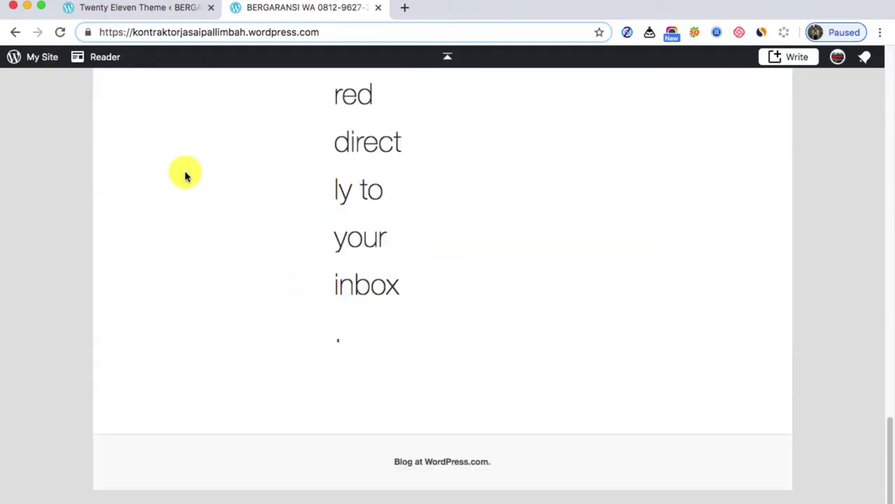
scroll(189, 186, up, 20)
Open the placeholder Home page for editing and move it to the trash
scroll(199, 224, down, 4)
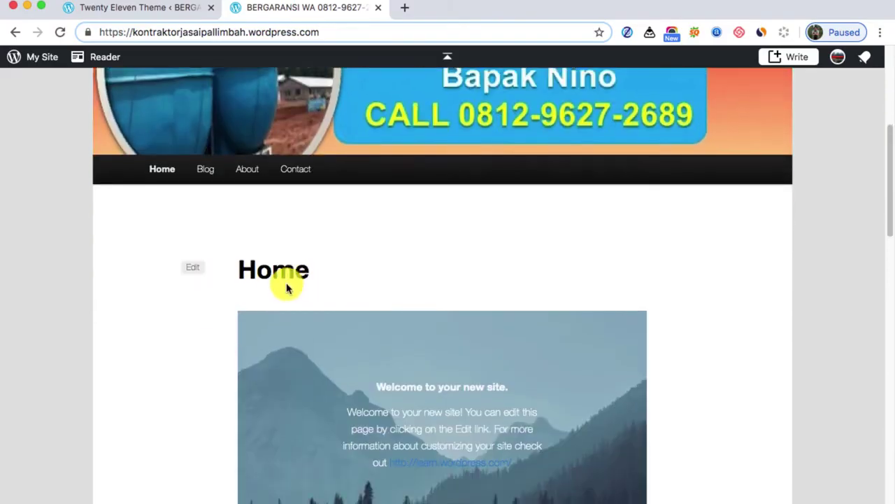
scroll(184, 296, down, 12)
scroll(184, 296, up, 17)
scroll(195, 286, down, 8)
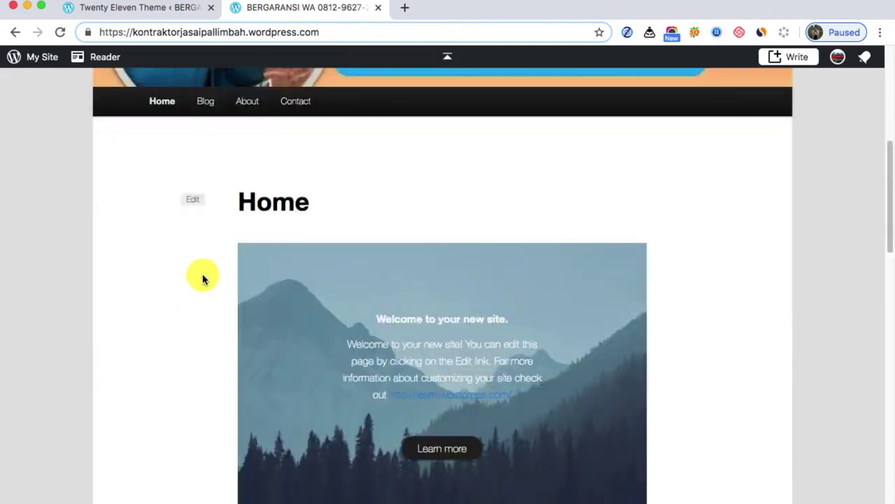
click(191, 202)
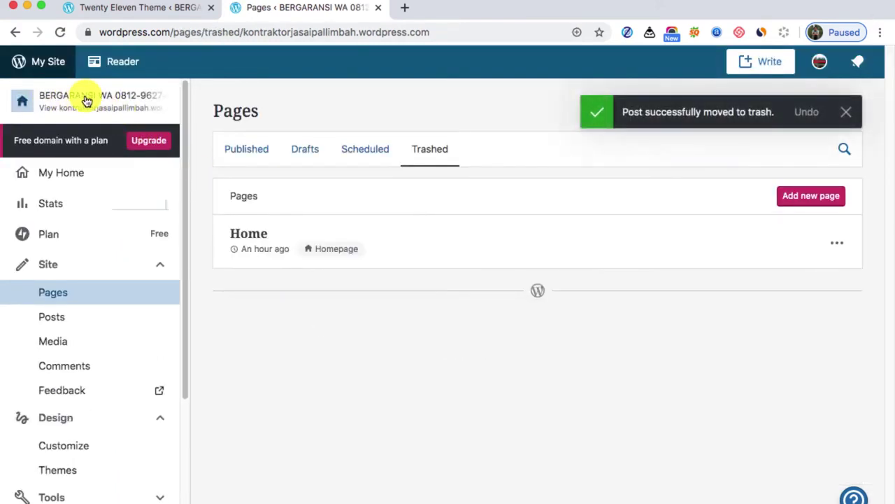
Visit the live site and check the post on its front page, from the title to the hashtags and tags
click(77, 102)
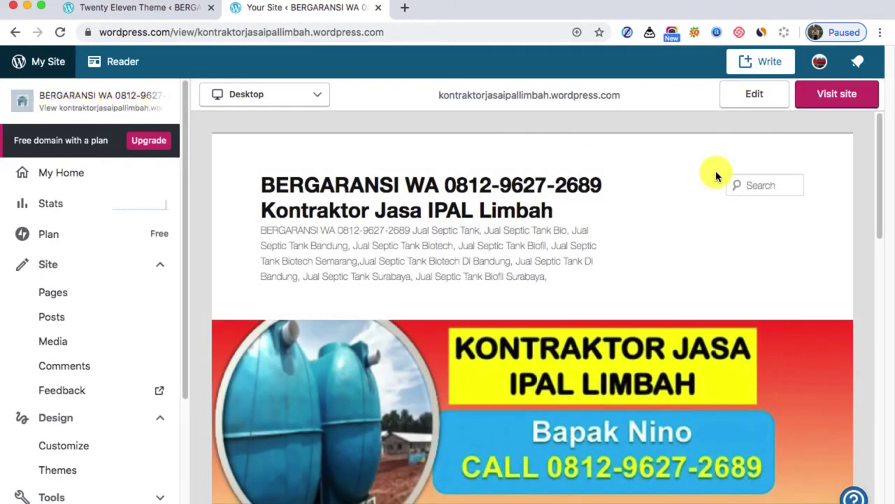
click(828, 103)
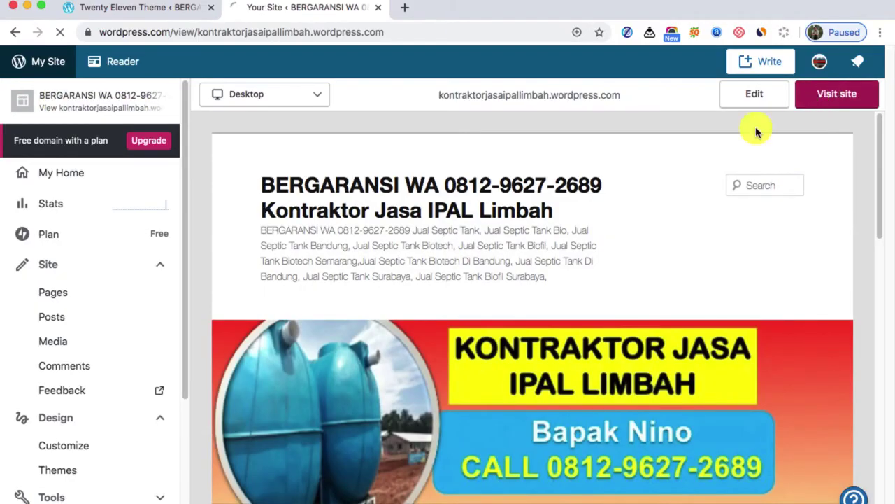
scroll(345, 224, down, 5)
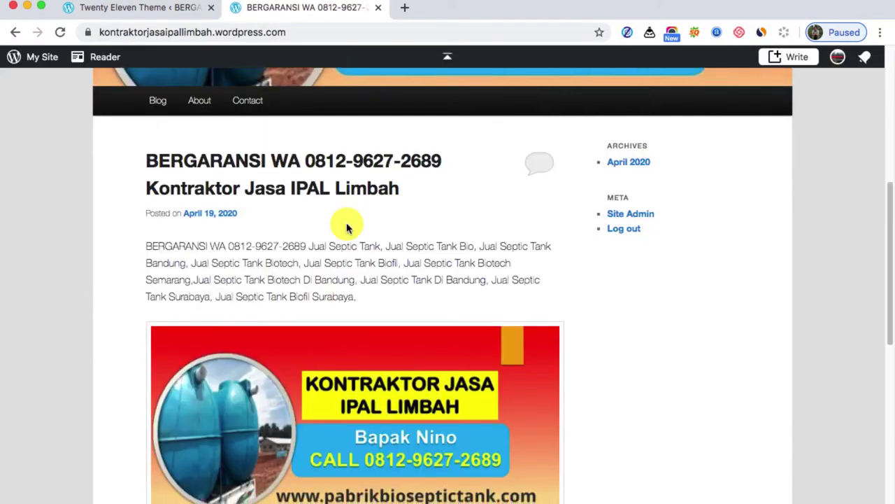
scroll(178, 252, down, 2)
scroll(210, 203, up, 2)
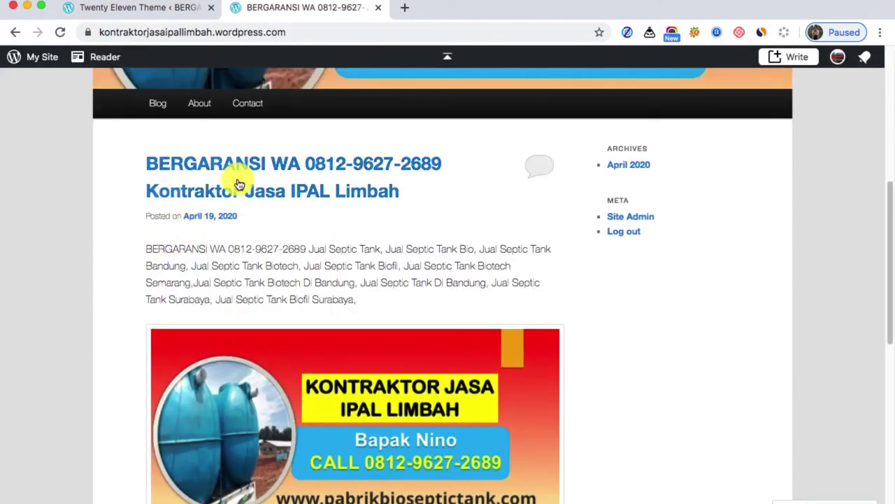
scroll(224, 244, down, 1)
scroll(156, 260, down, 10)
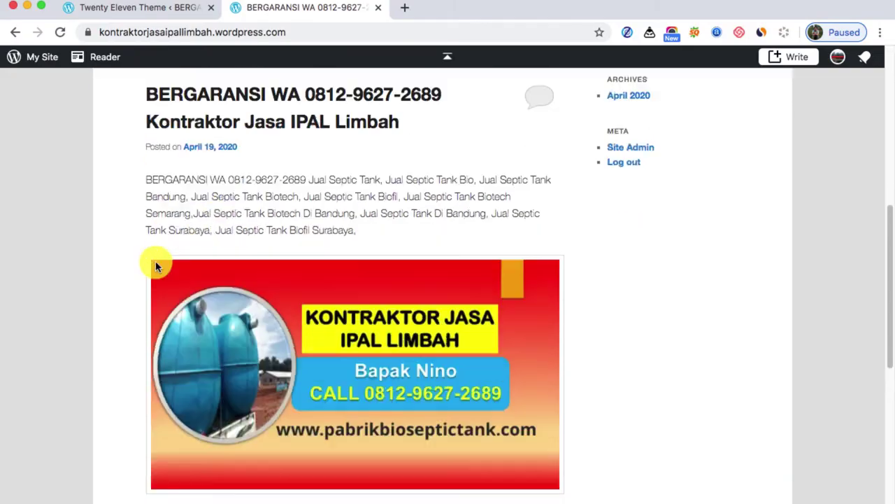
scroll(154, 279, down, 5)
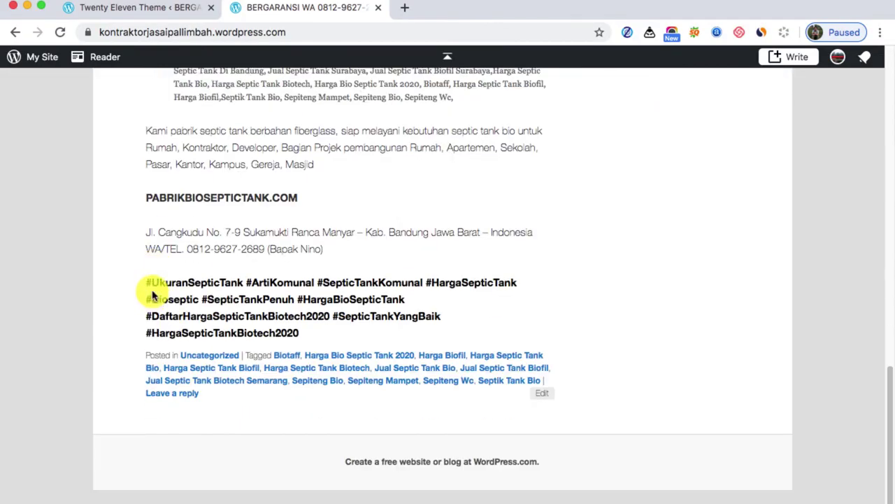
Review the live front page again, from the header banner and navigation menu down through the published post
scroll(153, 294, up, 15)
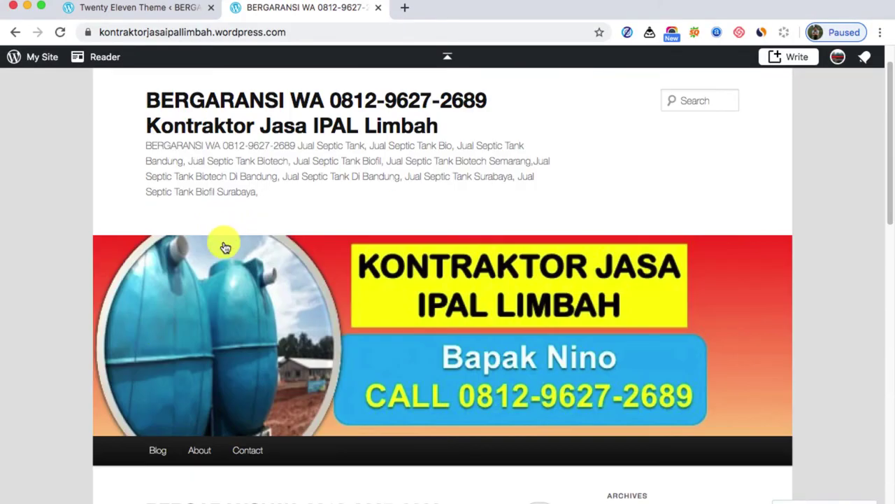
scroll(289, 250, down, 12)
scroll(170, 298, up, 10)
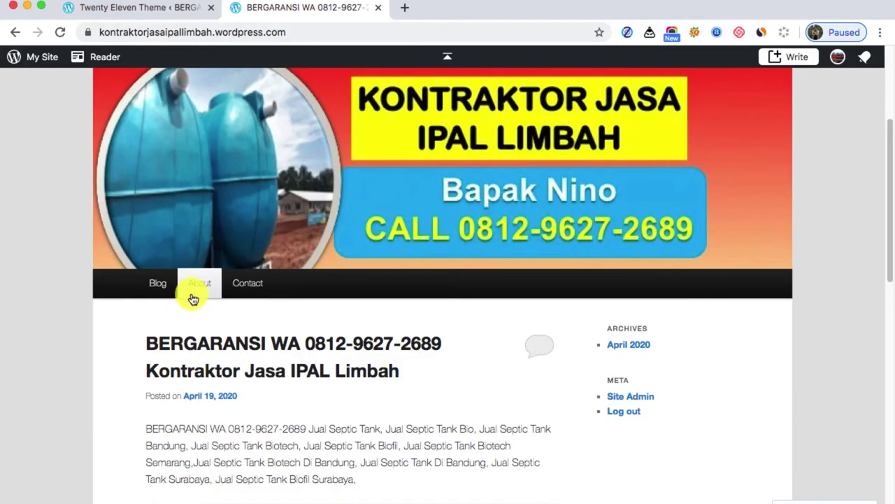
scroll(167, 325, down, 1)
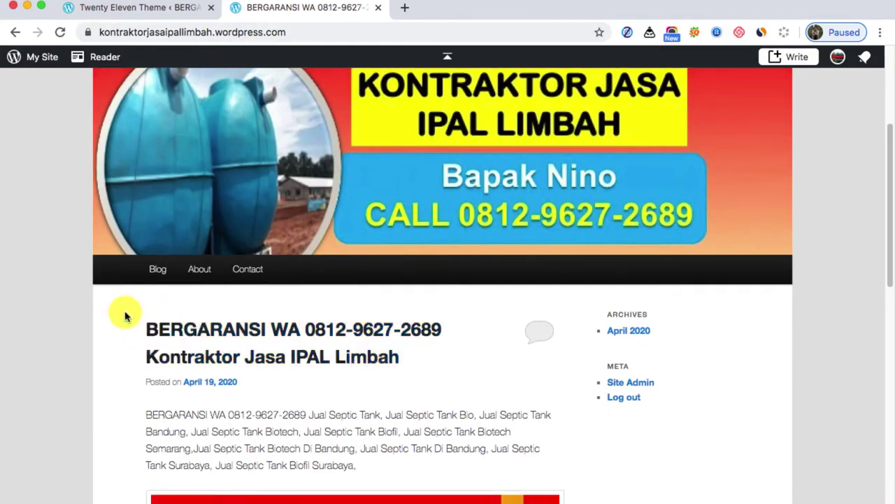
scroll(123, 314, down, 3)
scroll(126, 316, down, 1)
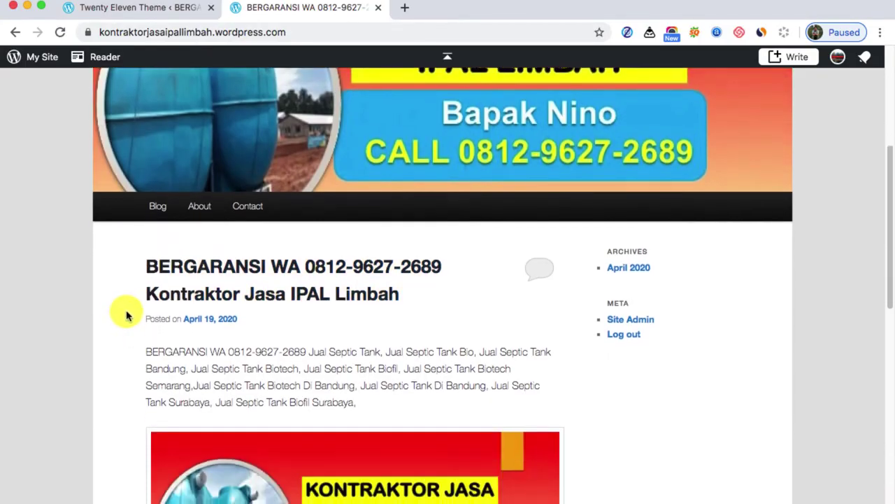
scroll(140, 333, down, 1)
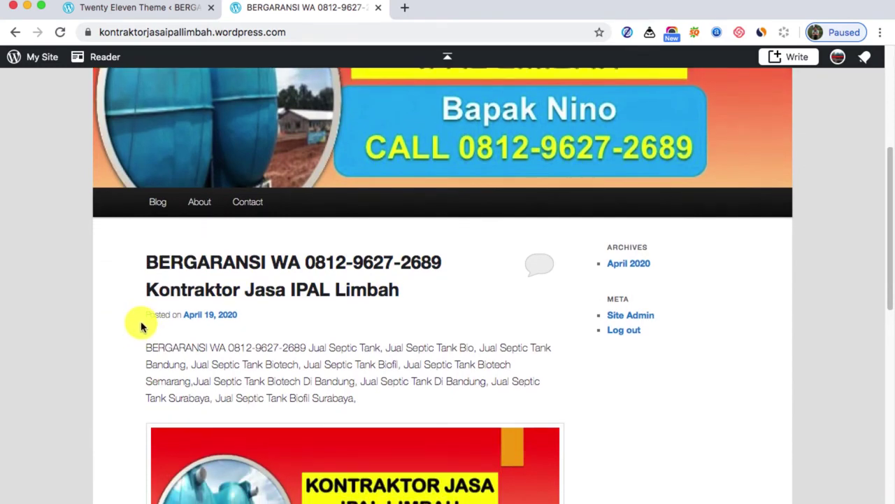
scroll(142, 329, up, 5)
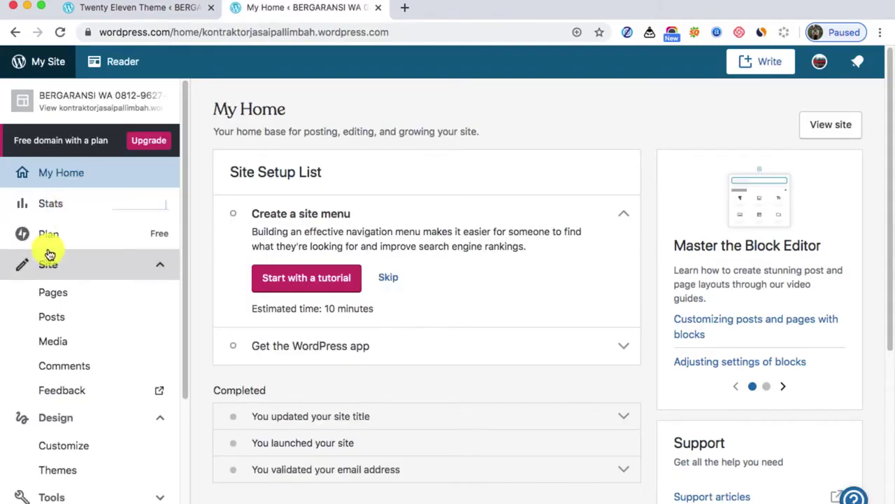
Go to the site's list of published posts and start a new post
click(105, 100)
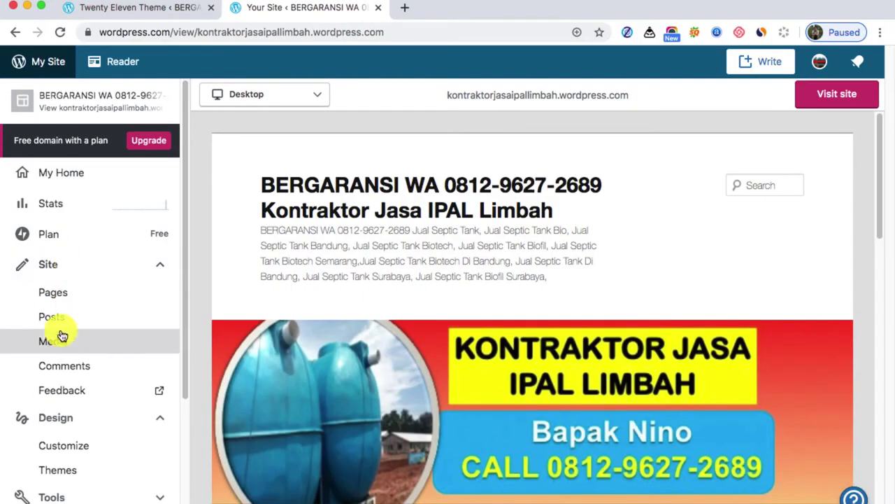
click(82, 322)
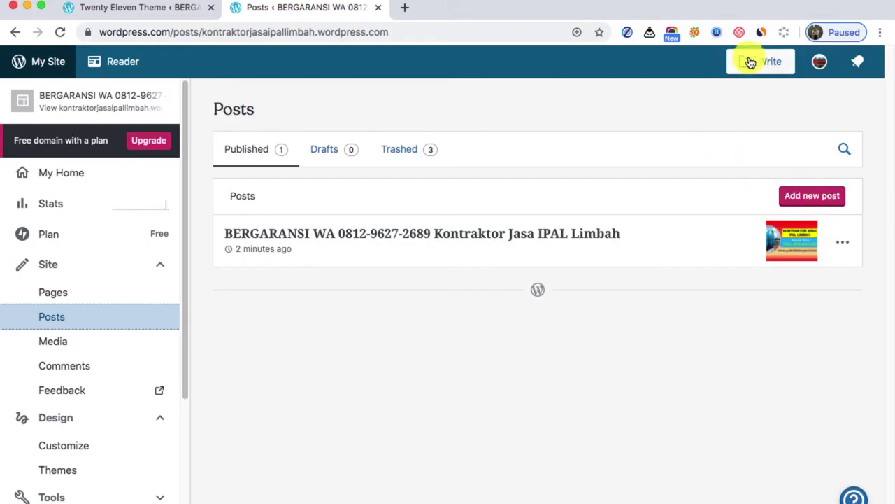
click(811, 200)
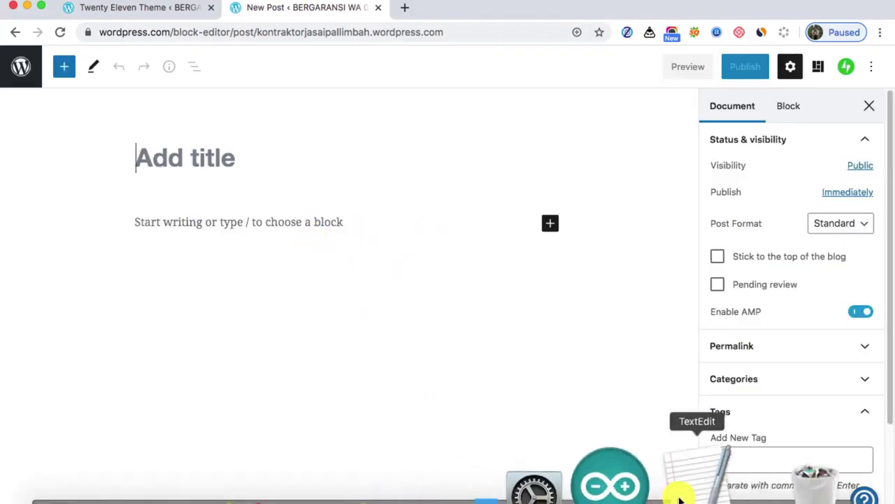
Copy the "TERBAIK WA … Kontraktor Jasa IPAL Komunal" heading of entry 2 from Judul Biotank New.txt in TextEdit into the post title
click(695, 481)
scroll(465, 318, down, 10)
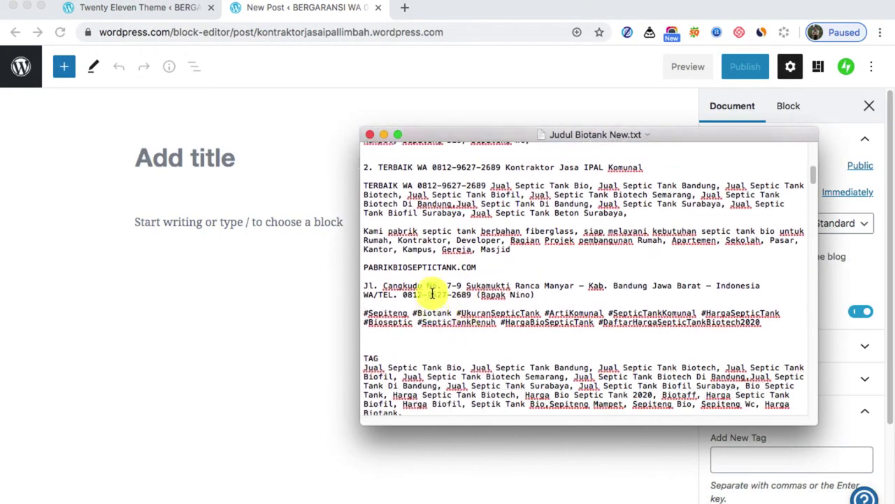
drag(379, 168, 642, 169)
right_click(640, 169)
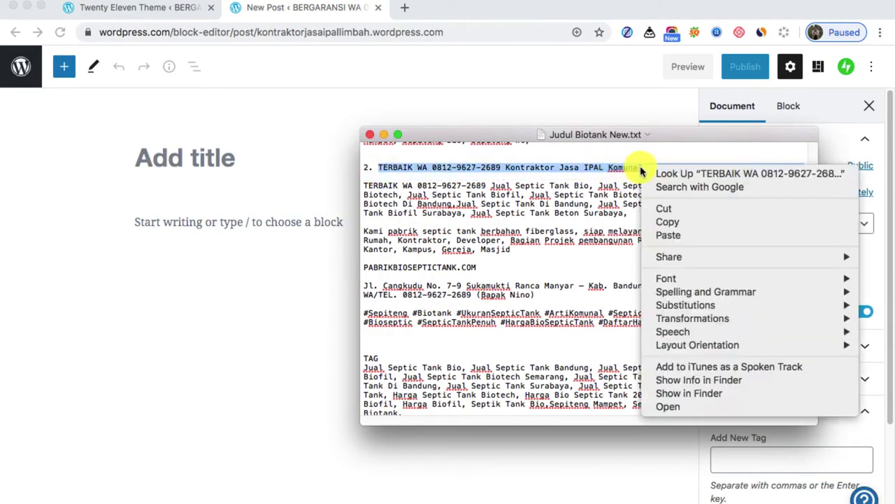
click(668, 222)
click(202, 159)
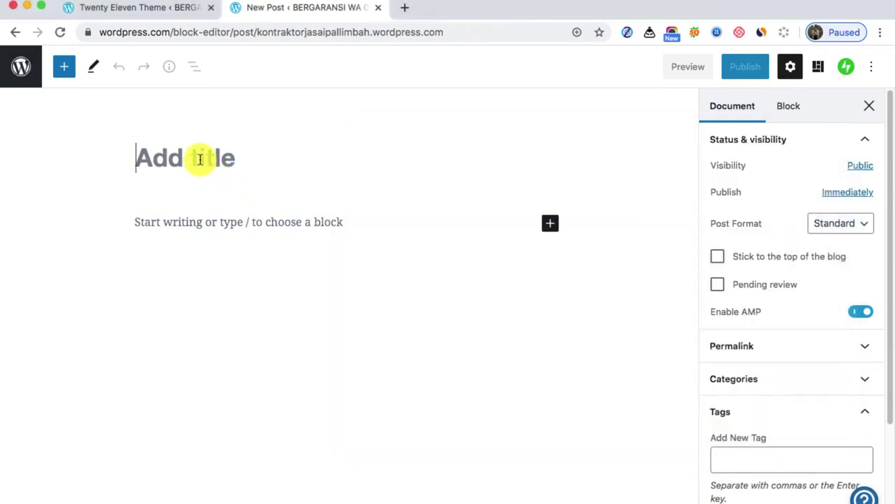
right_click(200, 158)
click(231, 249)
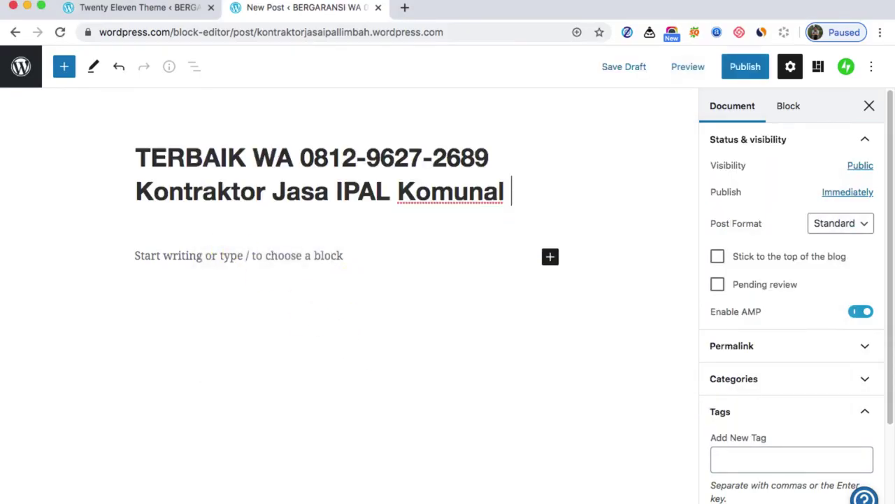
Copy entry 2's body text, from the opening keyword paragraph through the hashtags, from the TextEdit file into the post body
click(274, 256)
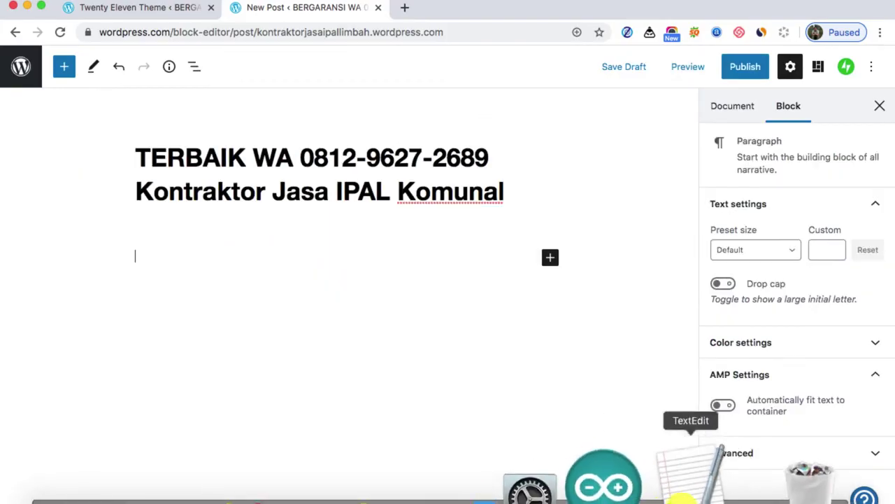
click(690, 468)
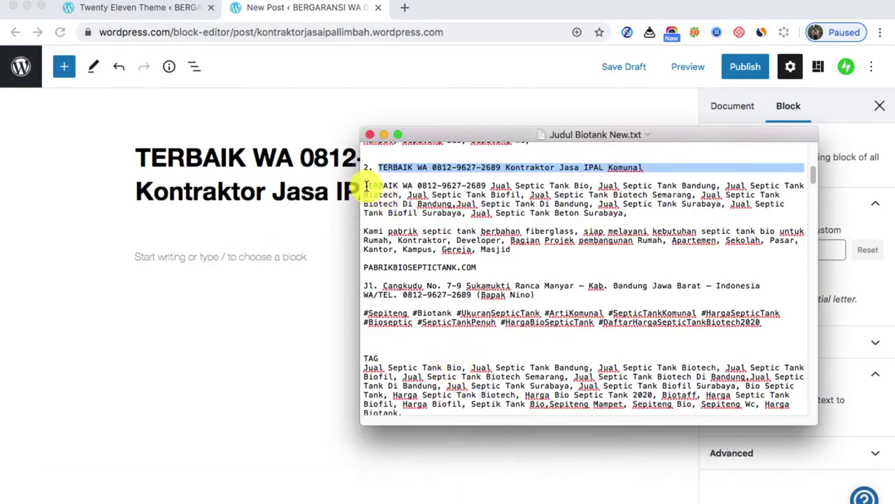
drag(365, 188, 757, 323)
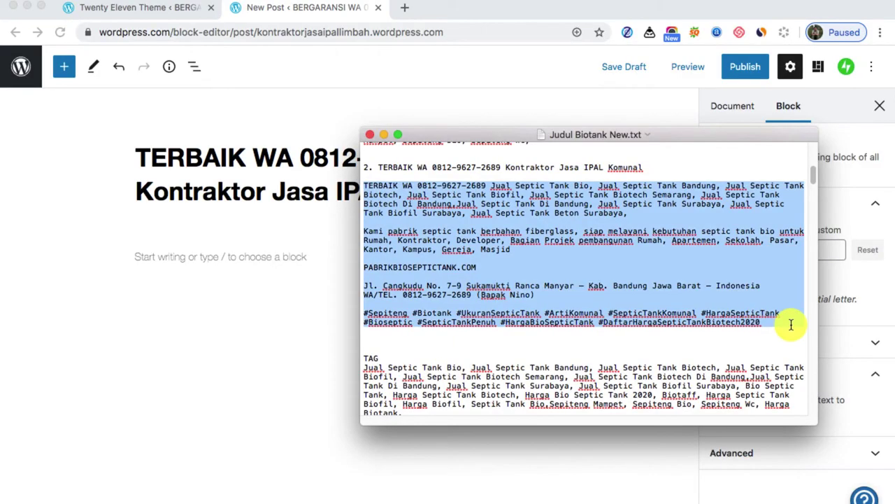
right_click(525, 302)
click(552, 358)
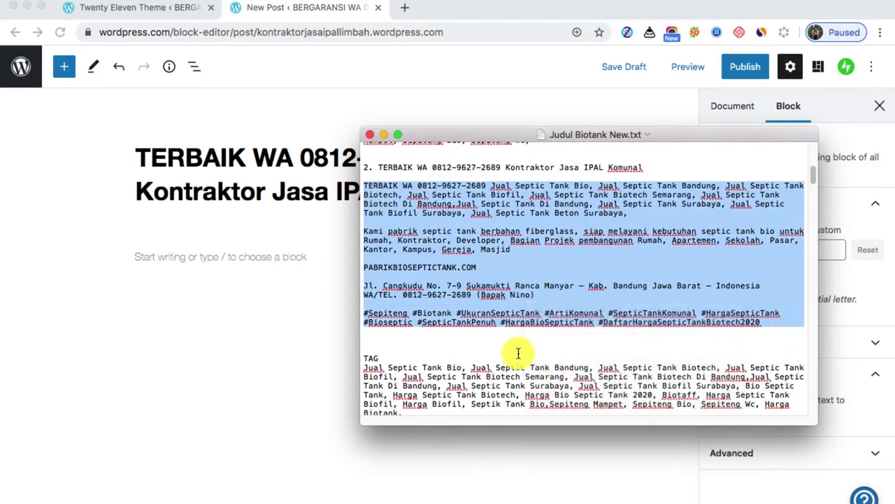
click(149, 250)
click(151, 256)
right_click(156, 261)
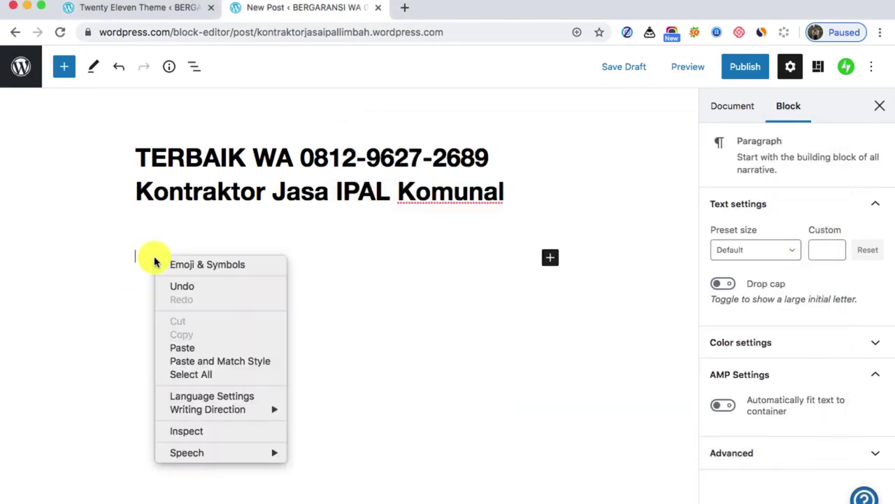
click(198, 348)
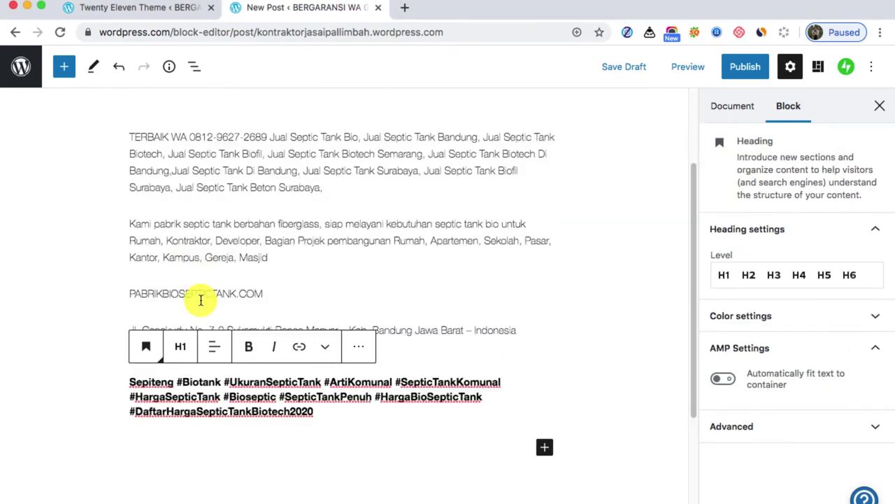
Make PABRIKBIOSEPTICTANK.COM bold and add the missing # before Sepiteng at the start of the hashtag heading
drag(274, 295, 130, 291)
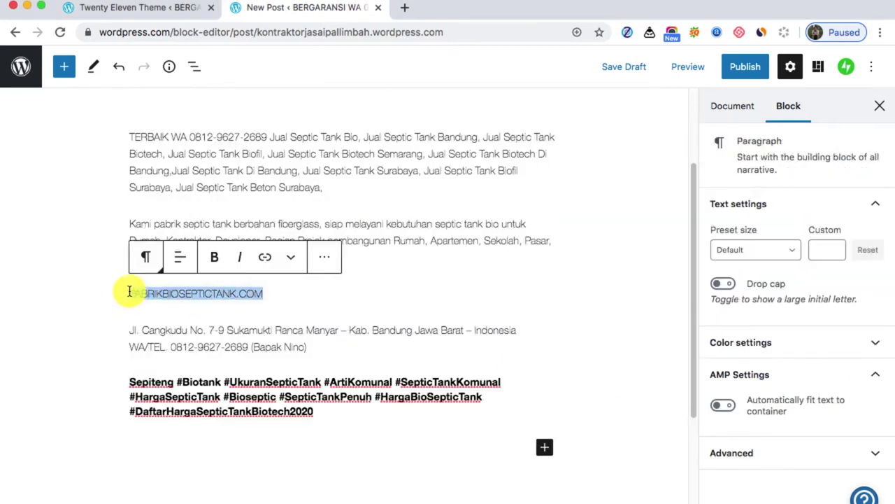
click(215, 257)
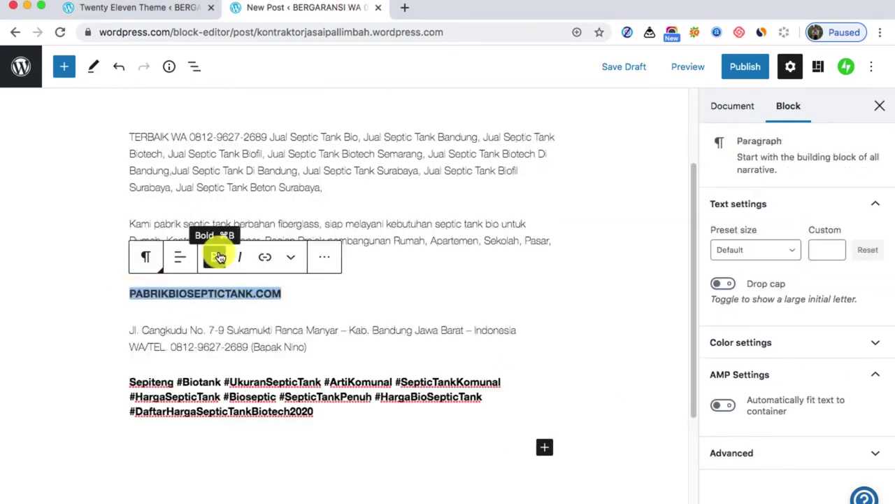
click(131, 382)
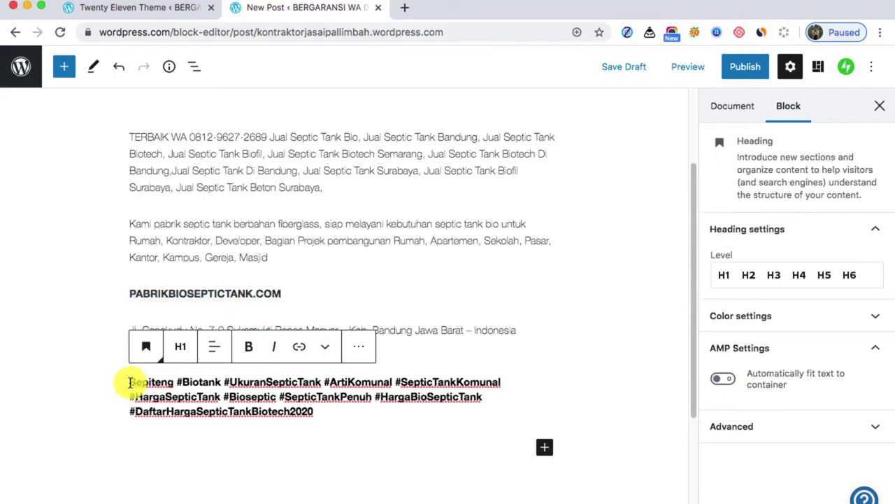
text(#)
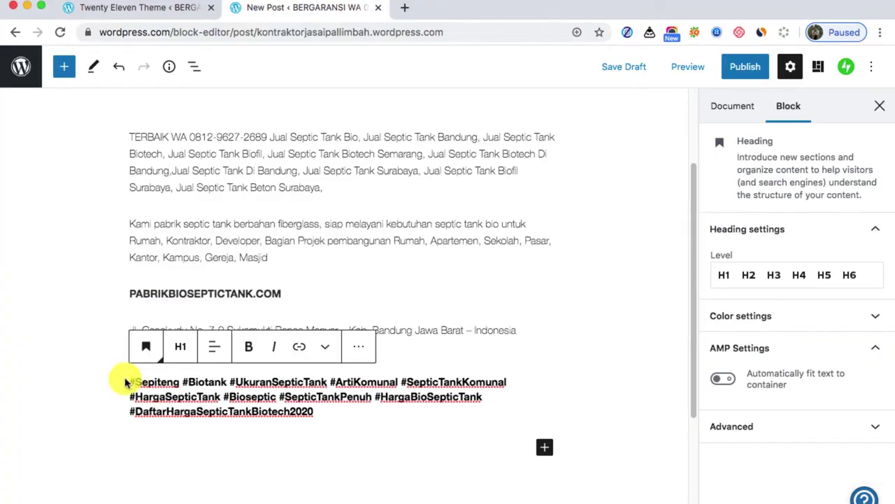
Insert an Image block after the opening keyword paragraph and upload the TERBAIK WA … Komunal JPEG from the IMG folder
click(341, 191)
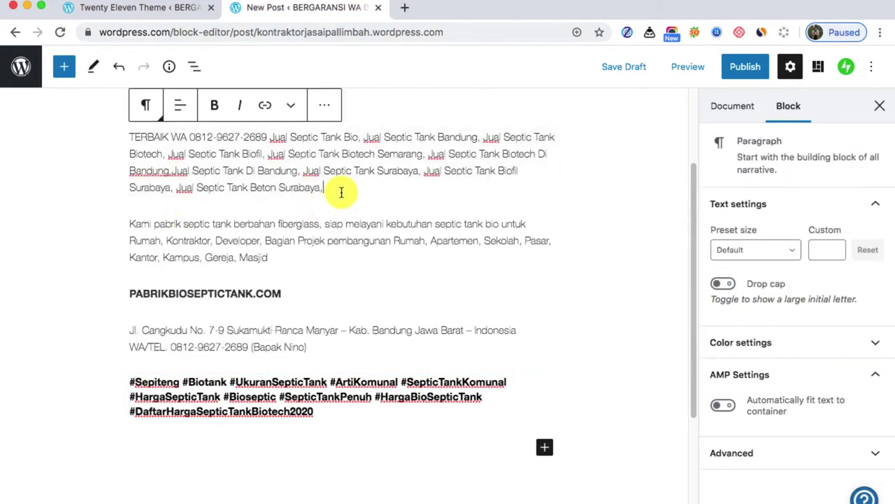
key(Return)
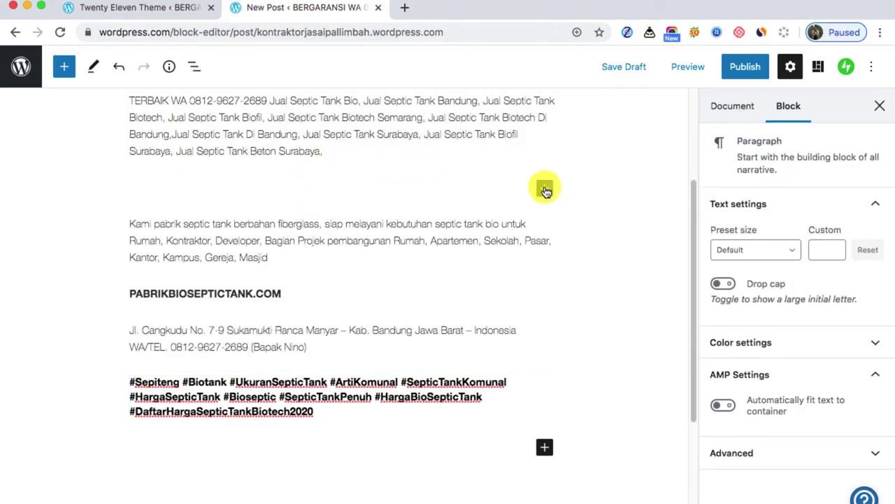
click(545, 188)
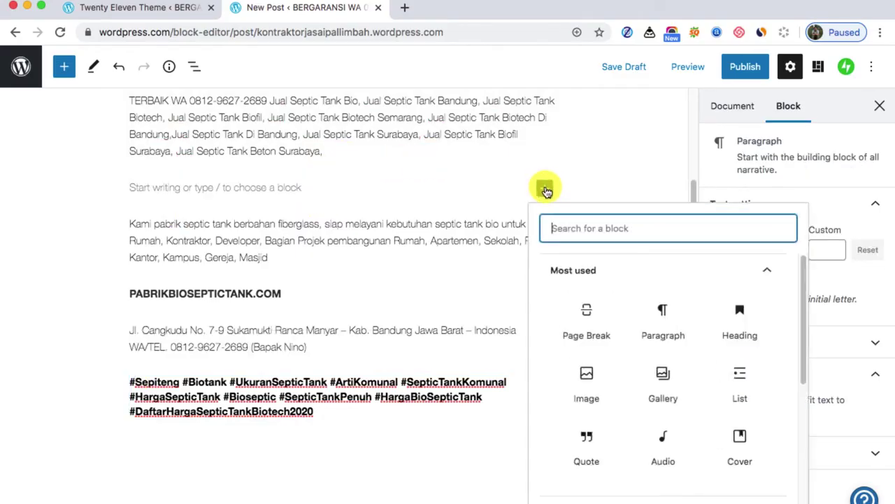
click(593, 380)
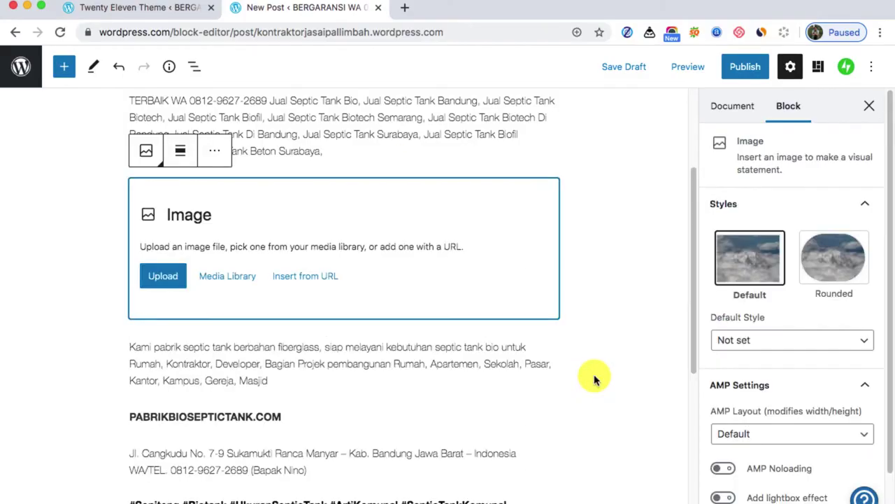
click(163, 276)
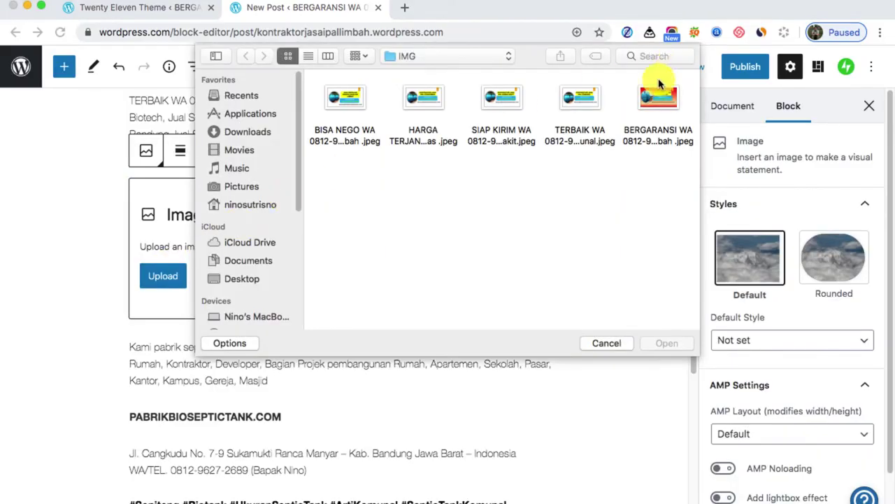
click(580, 98)
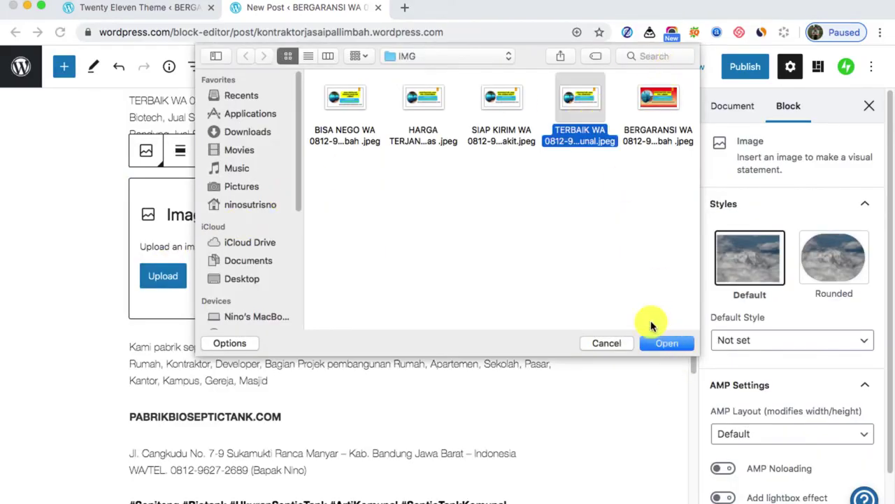
click(666, 343)
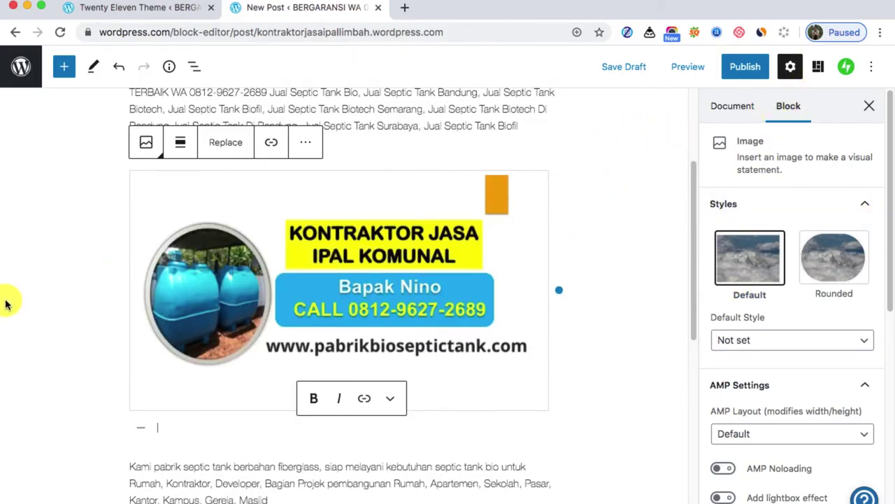
Copy entry 2's TAG keyword list from Judul Biotank New.txt in TextEdit into the image's alt text
click(386, 118)
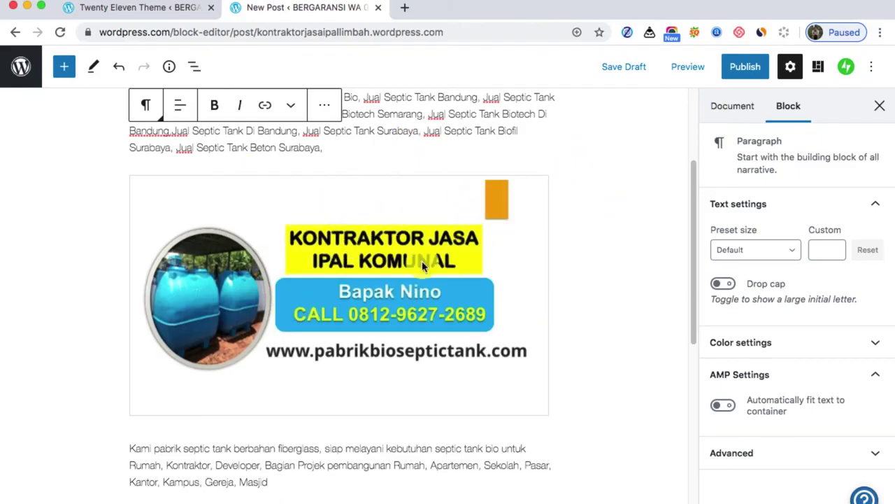
click(345, 217)
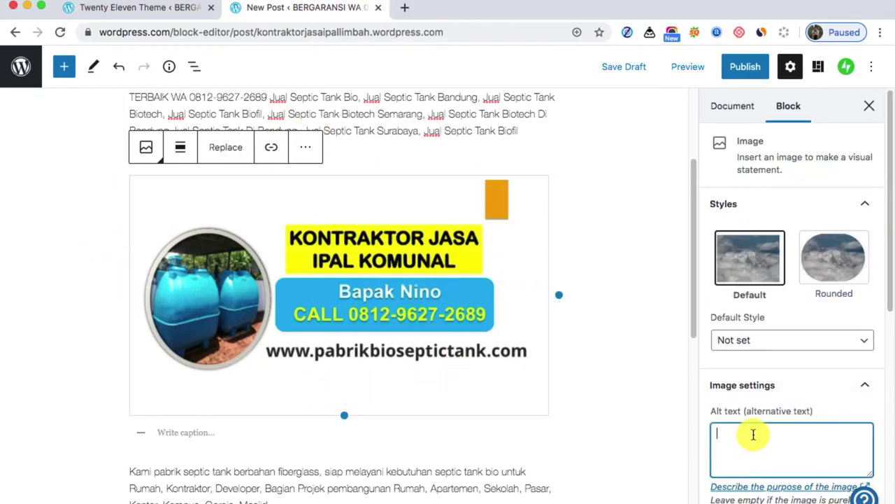
scroll(750, 432, down, 3)
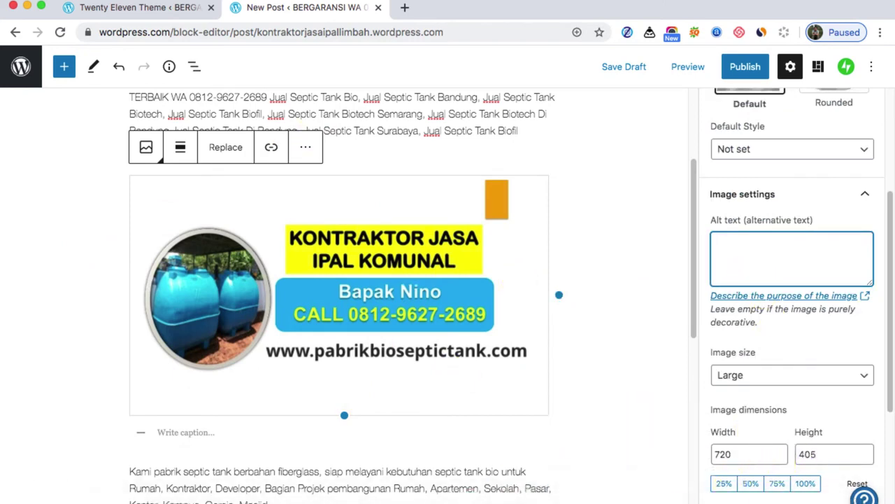
click(679, 476)
scroll(475, 281, down, 3)
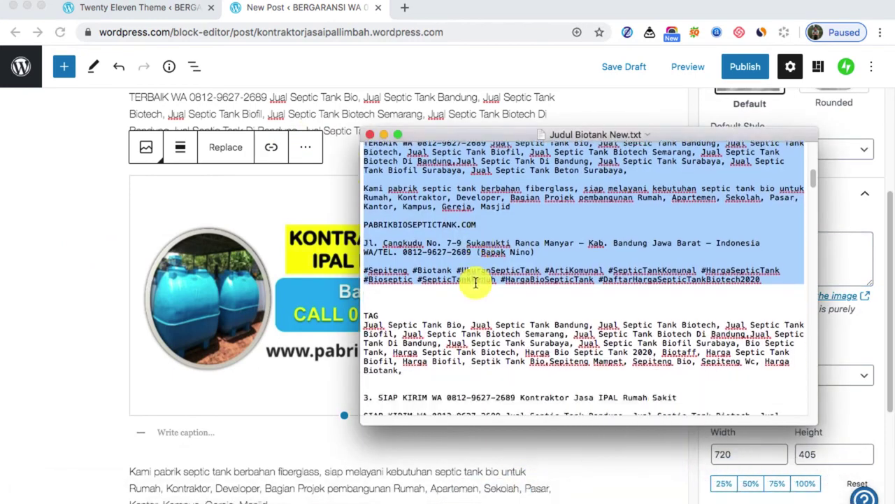
drag(403, 345, 364, 299)
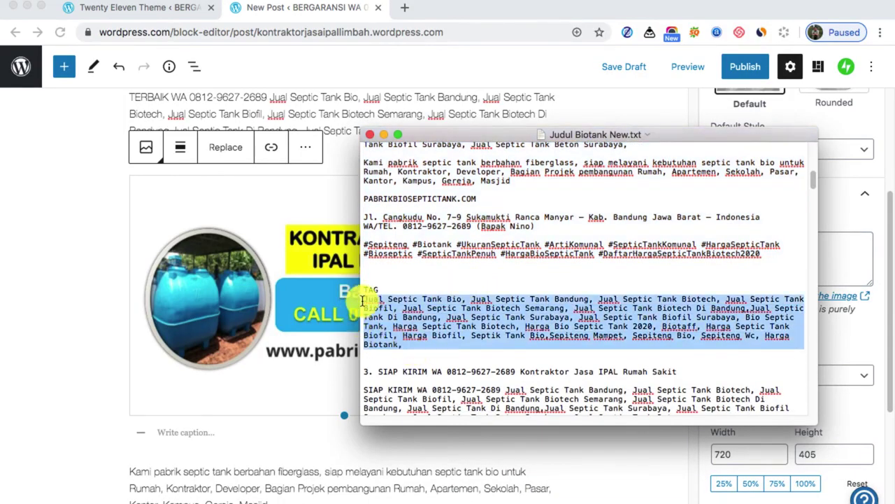
right_click(377, 306)
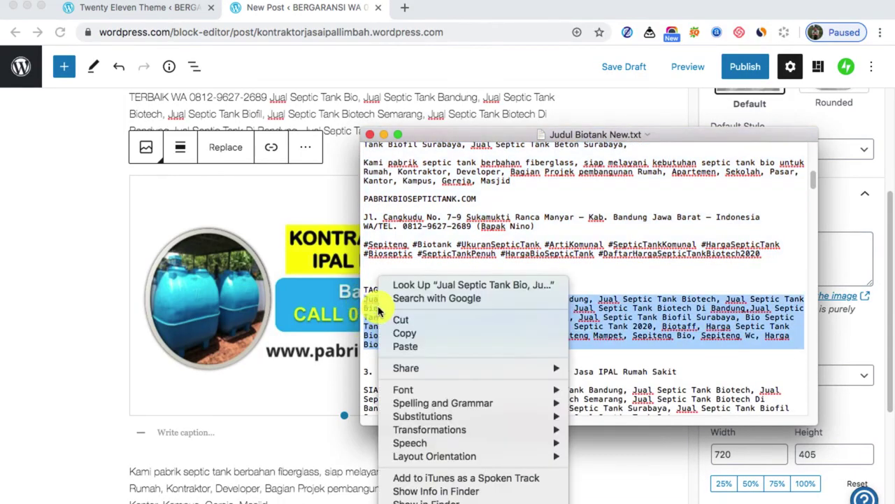
click(400, 335)
click(94, 366)
right_click(762, 254)
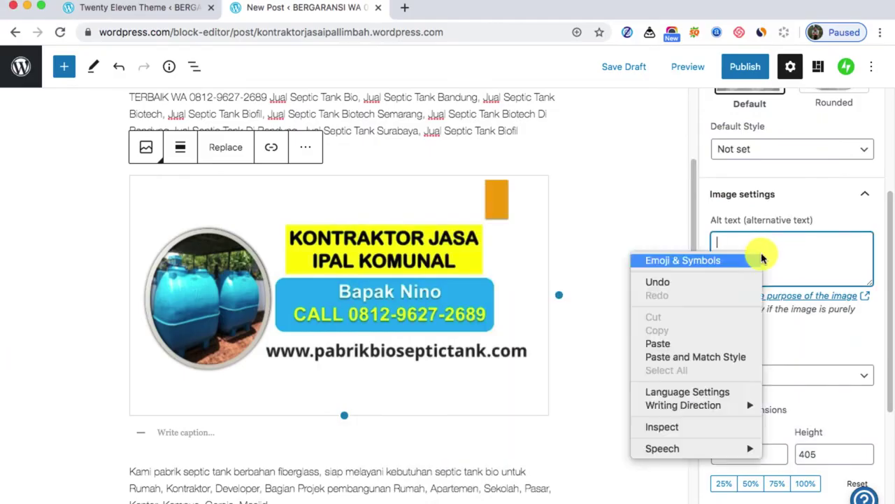
click(657, 344)
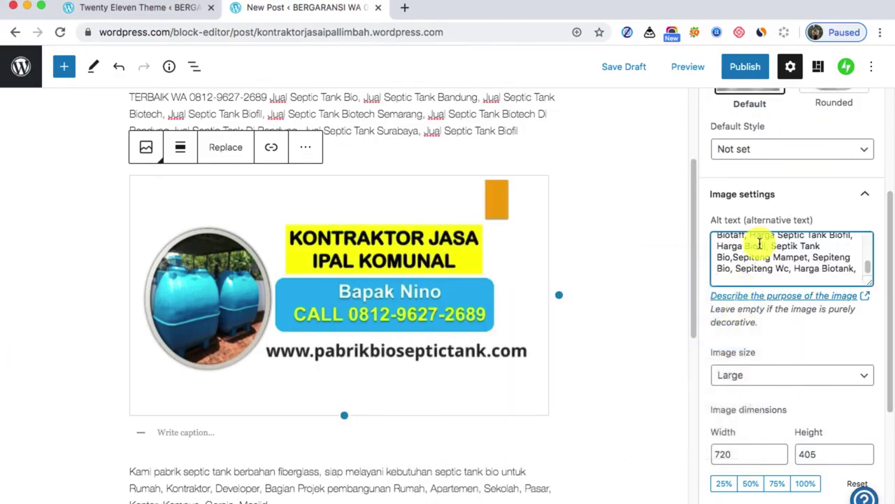
scroll(756, 243, up, 3)
scroll(265, 365, down, 1)
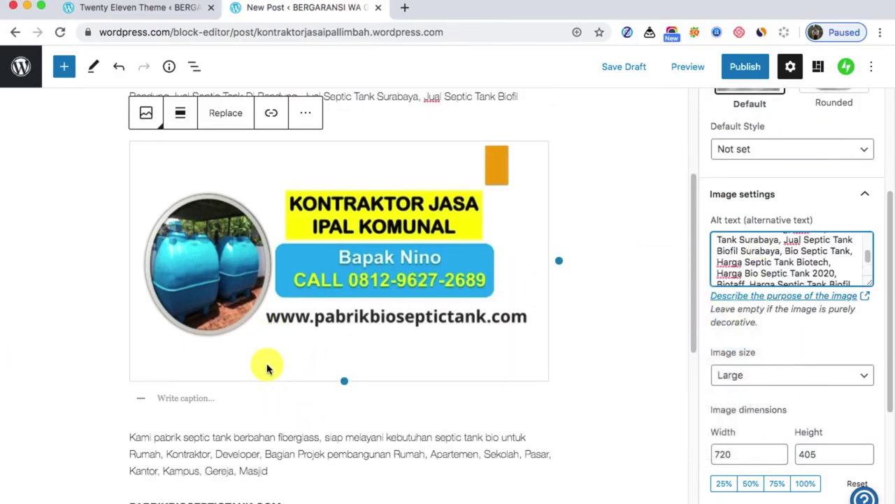
Paste the same TAG keyword list as the caption below the Kontraktor Jasa IPAL Komunal image
click(217, 399)
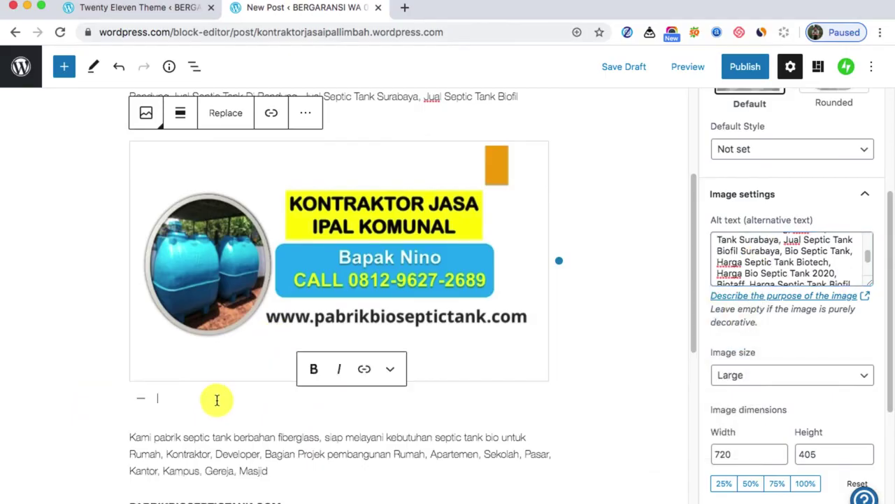
right_click(217, 398)
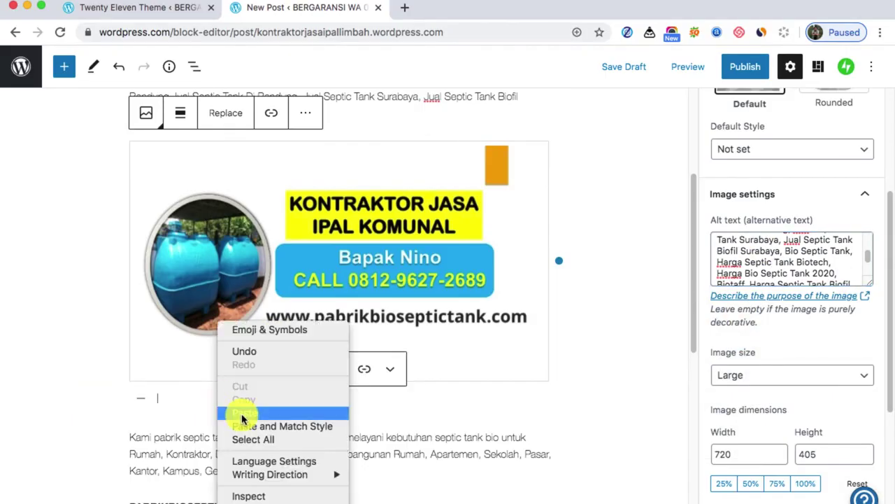
click(243, 415)
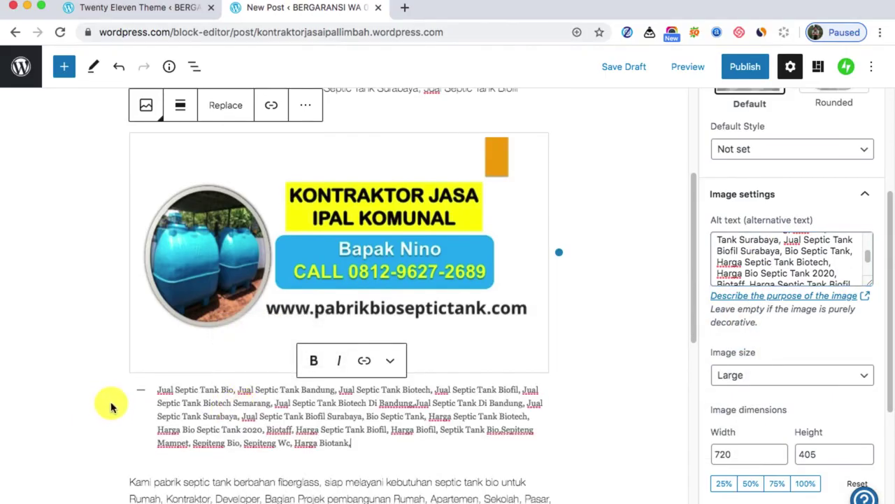
click(110, 408)
scroll(109, 407, down, 5)
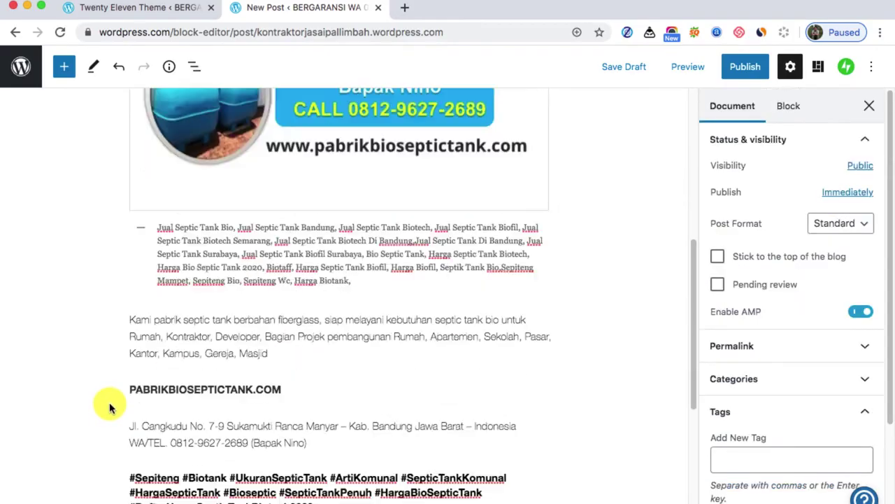
scroll(110, 407, up, 10)
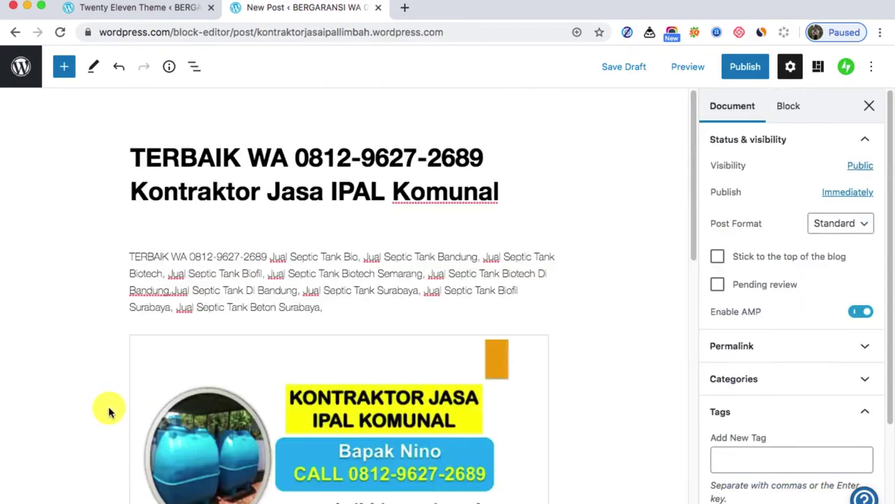
Add the copied keyword list, from Jual Septic Tank Bio through Harga Biotank, as the post's tags
click(788, 106)
scroll(440, 314, down, 3)
click(447, 318)
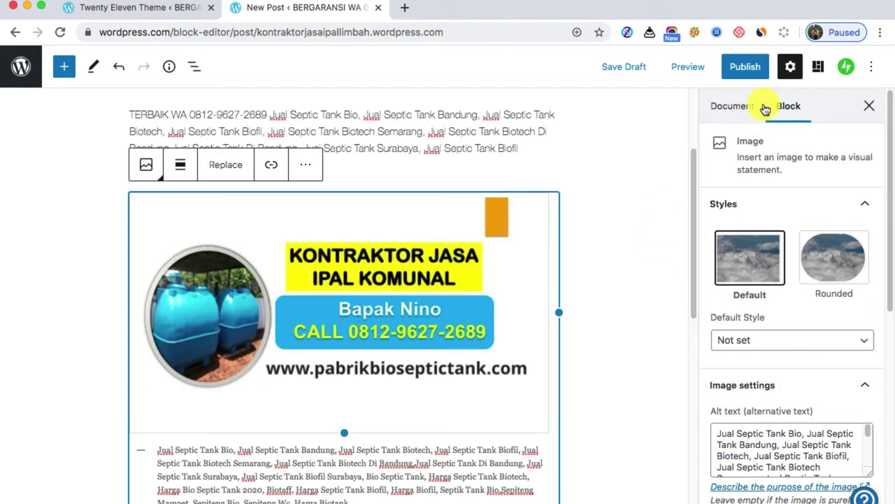
click(743, 110)
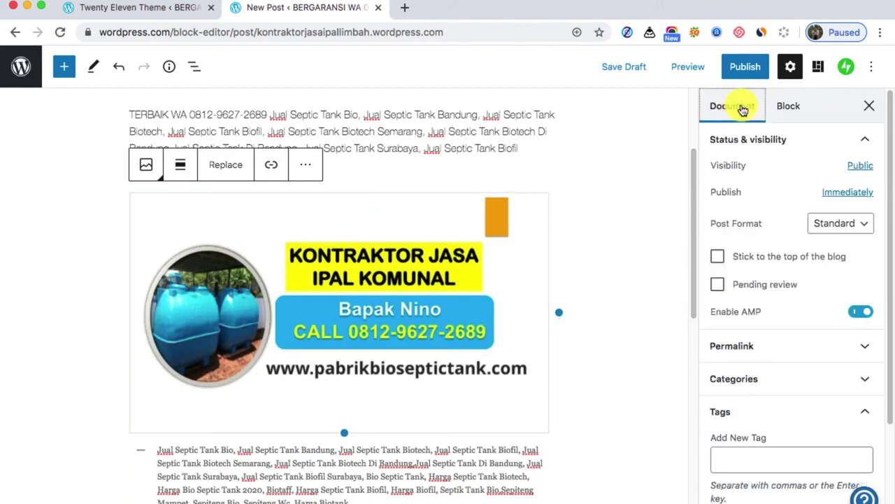
scroll(765, 396, down, 2)
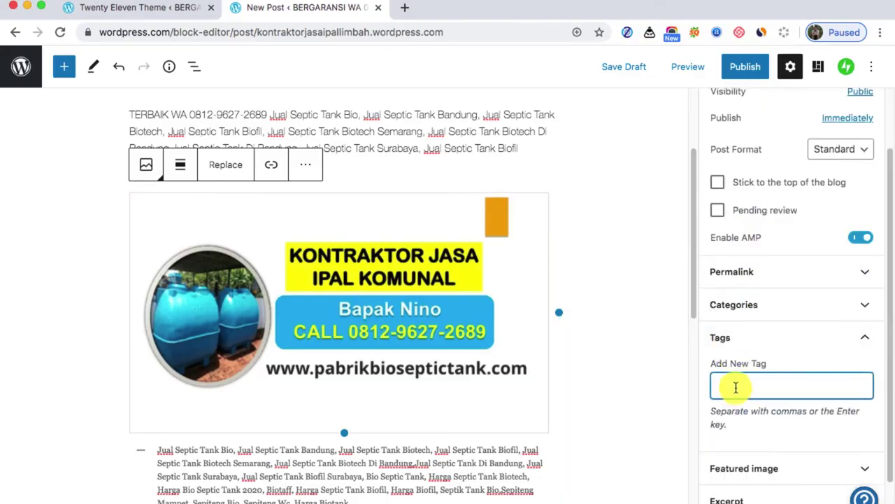
right_click(735, 386)
click(772, 414)
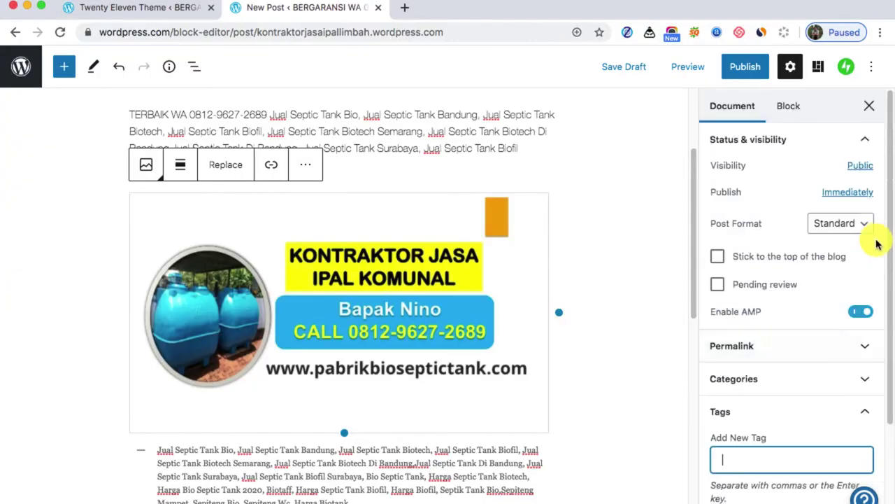
right_click(761, 355)
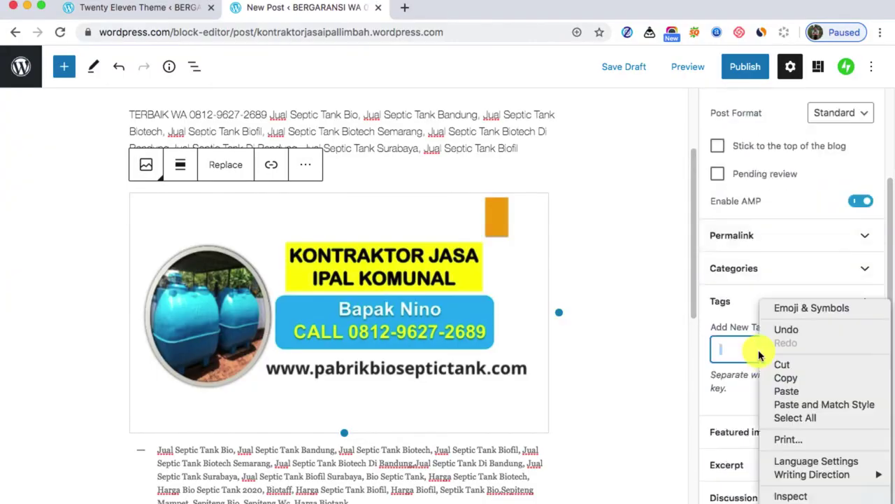
click(793, 390)
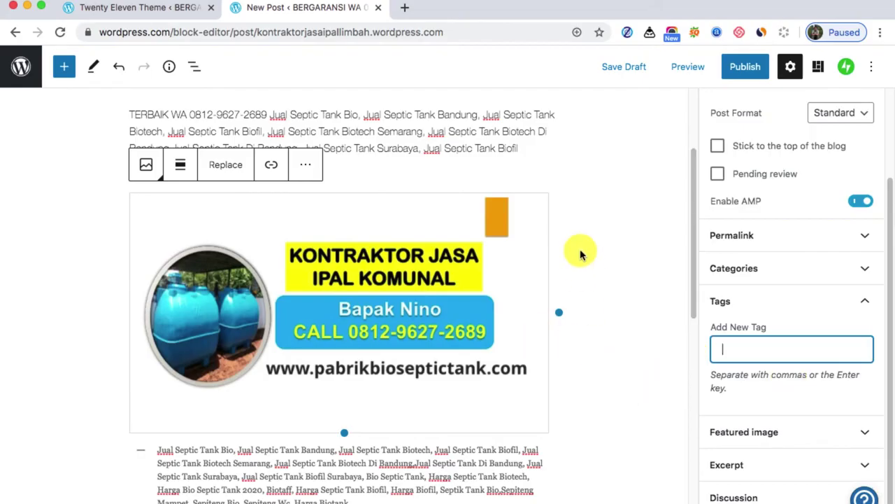
right_click(743, 344)
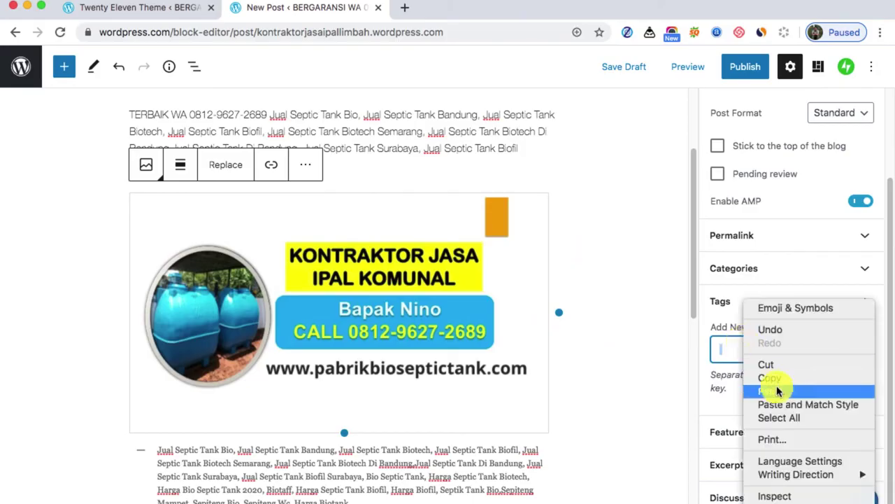
click(732, 347)
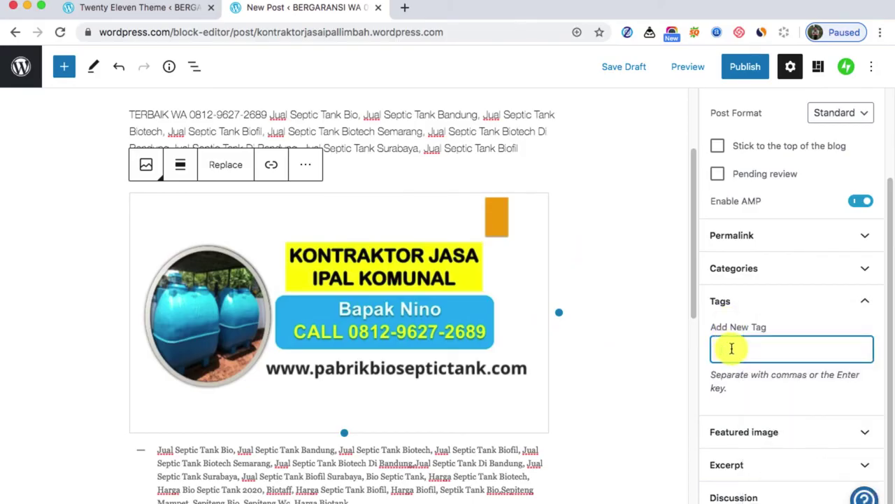
right_click(732, 348)
click(784, 393)
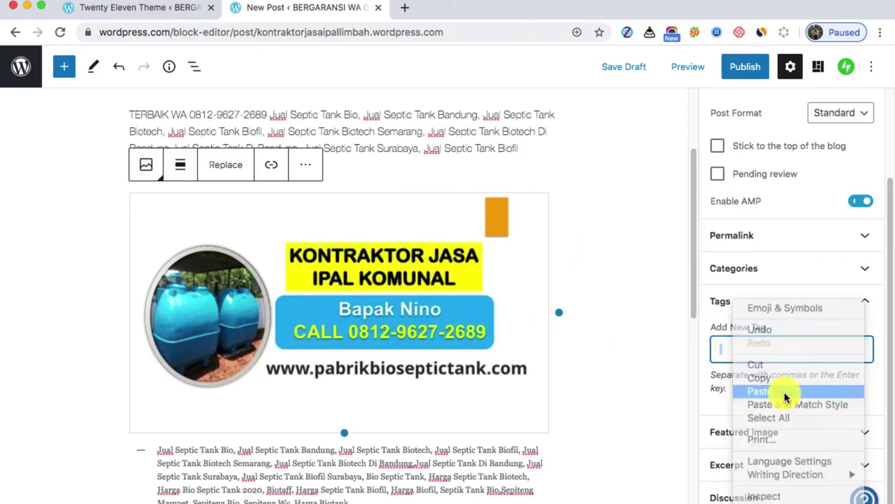
Review the added tags along with the post's title, image and caption
scroll(782, 363, down, 2)
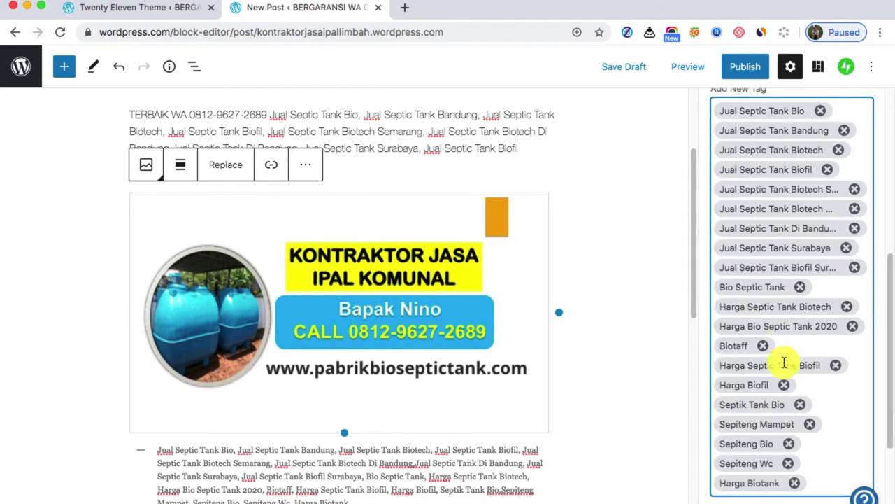
scroll(767, 248, up, 5)
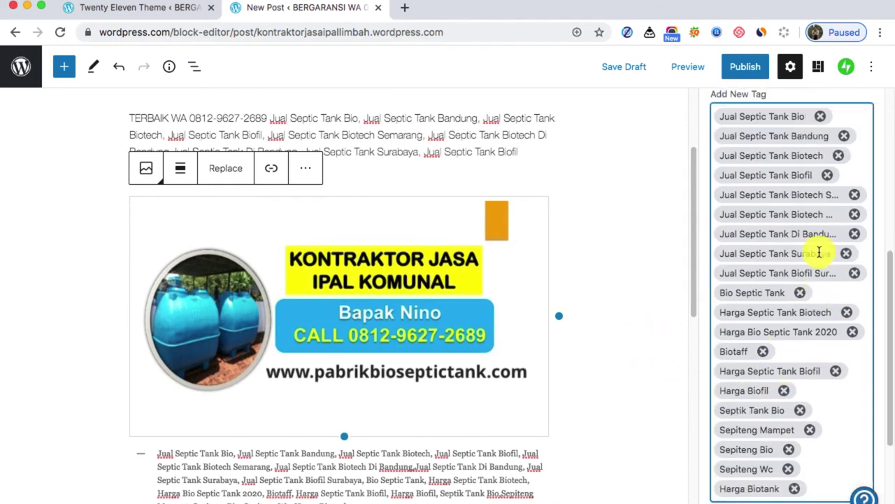
scroll(775, 255, down, 2)
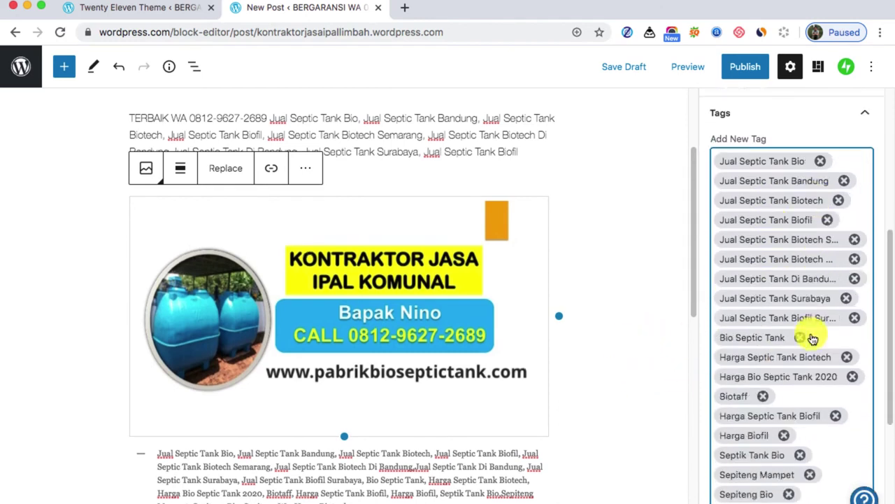
scroll(810, 329, down, 1)
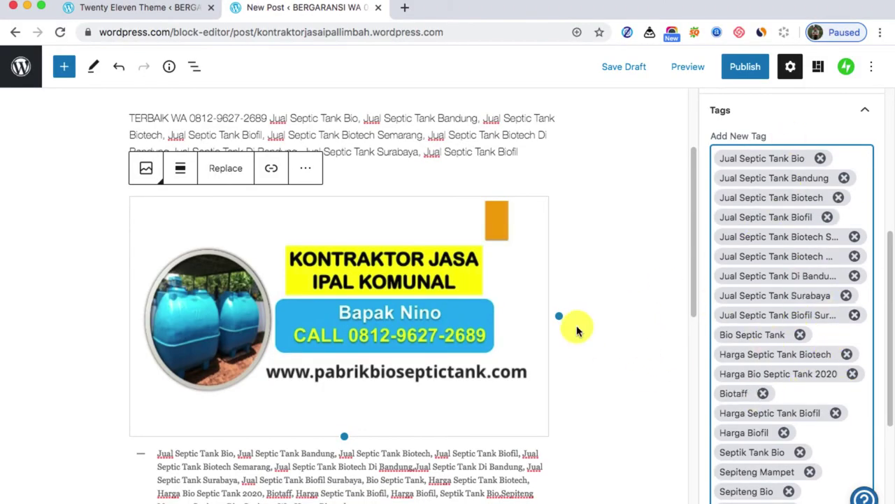
scroll(574, 322, up, 4)
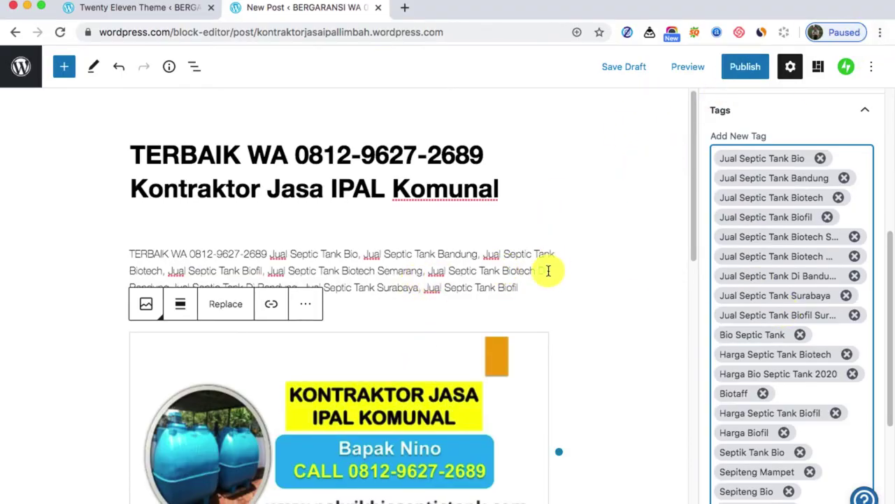
scroll(545, 264, down, 2)
scroll(548, 264, down, 3)
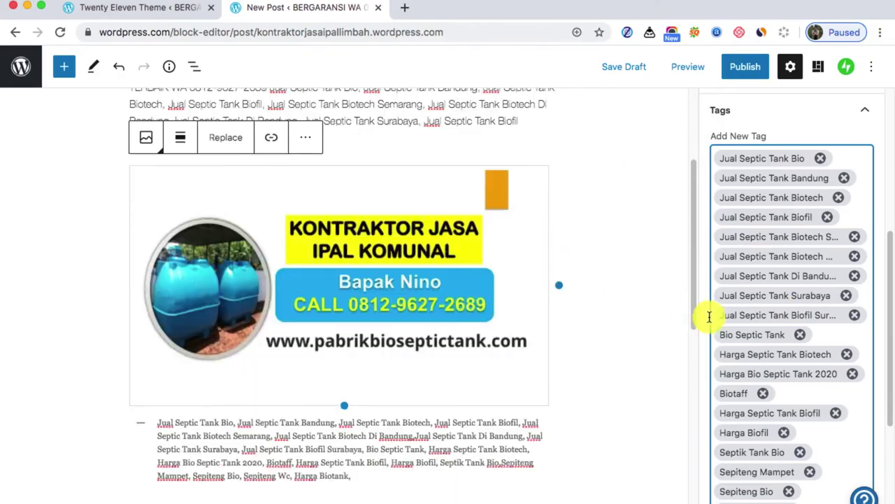
scroll(806, 438, down, 1)
scroll(806, 438, down, 2)
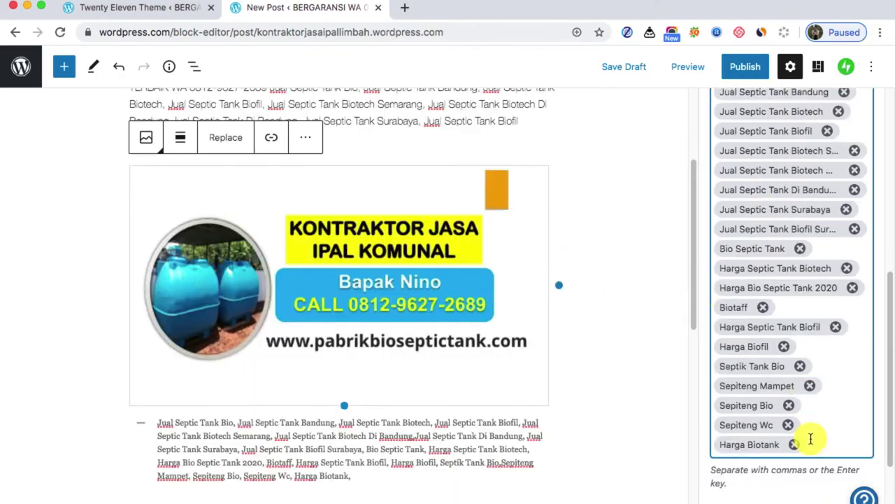
scroll(801, 370, up, 1)
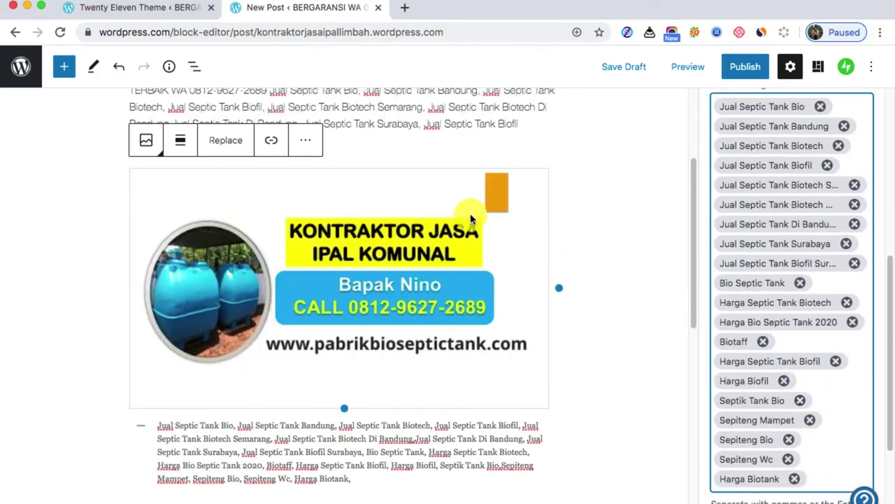
scroll(472, 199, up, 5)
Publish the Kontraktor Jasa IPAL Komunal post publicly and immediately, and copy its link
click(491, 253)
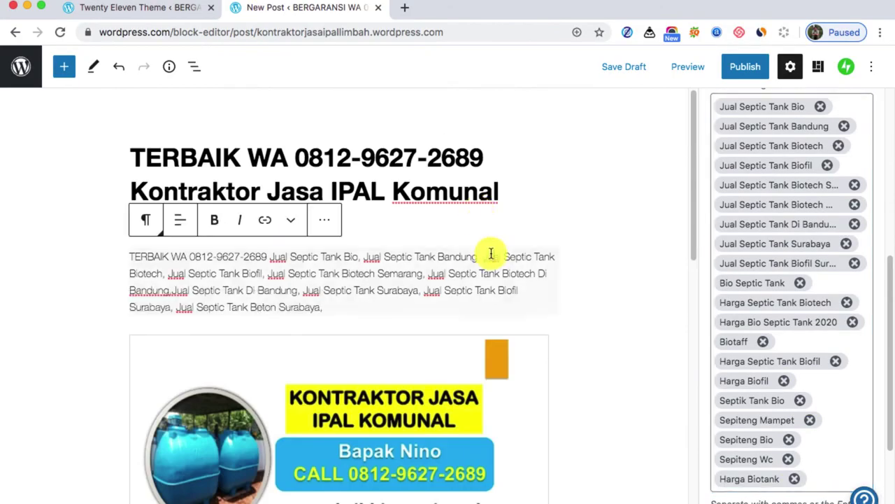
click(745, 68)
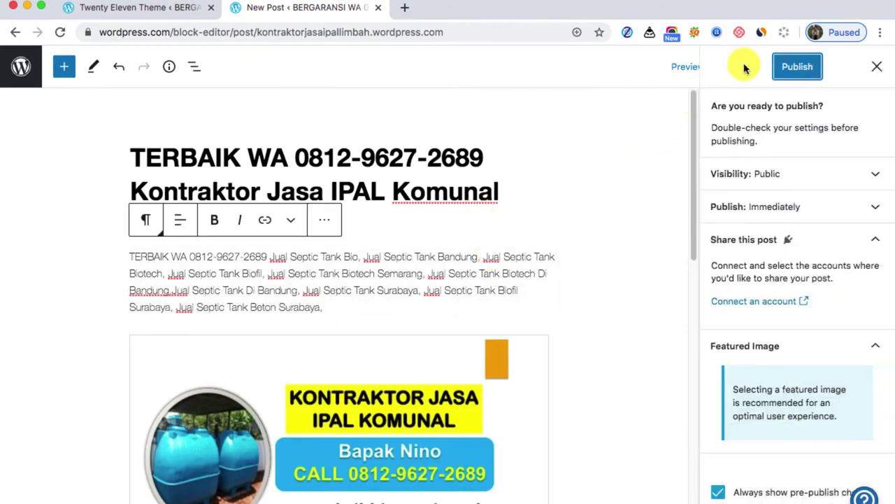
click(798, 68)
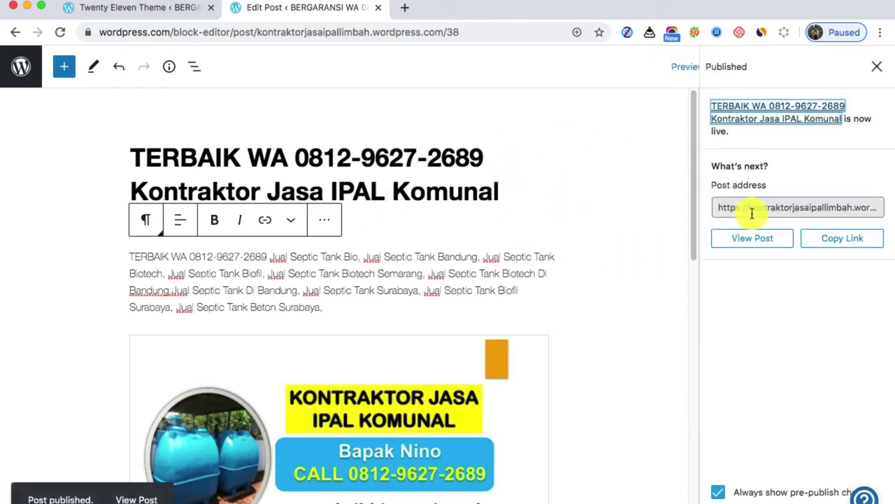
click(846, 242)
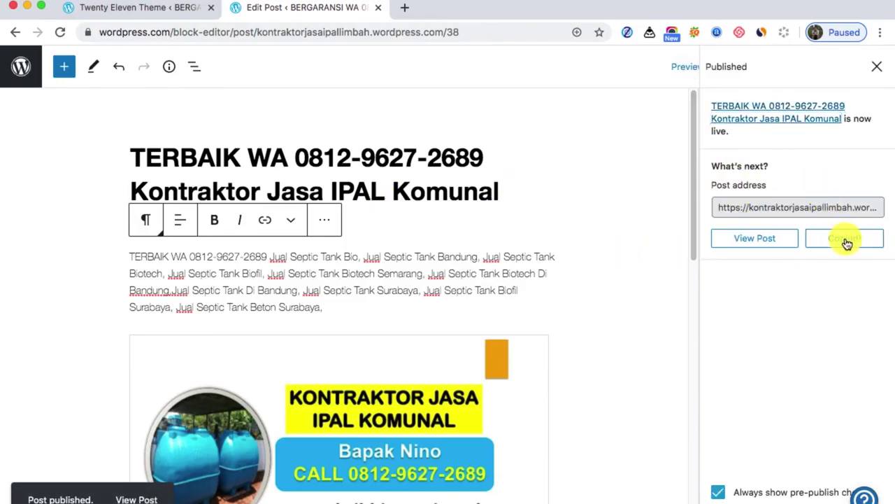
View the published Kontraktor Jasa IPAL Komunal post on the live blog and copy its full web address
click(772, 244)
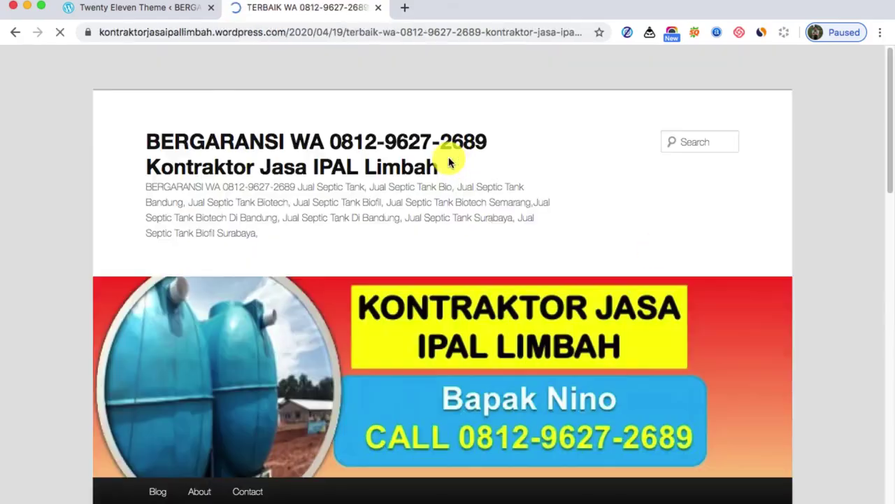
click(501, 34)
right_click(498, 34)
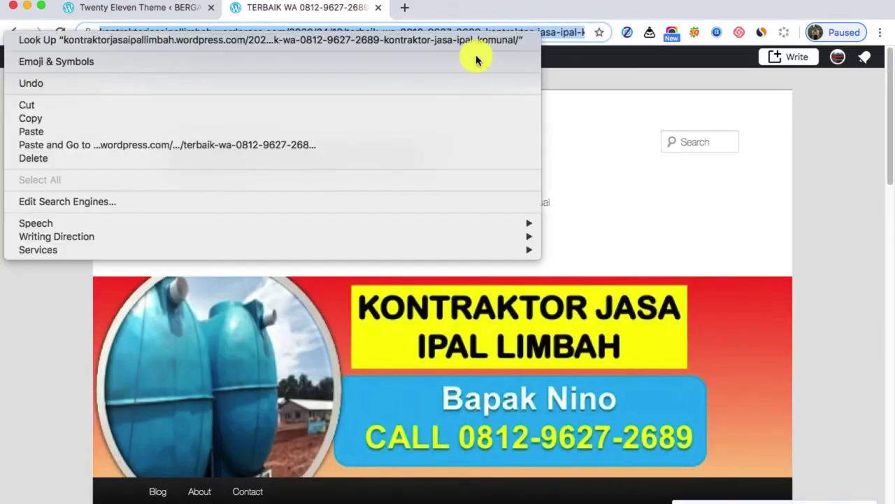
click(375, 122)
scroll(525, 256, down, 5)
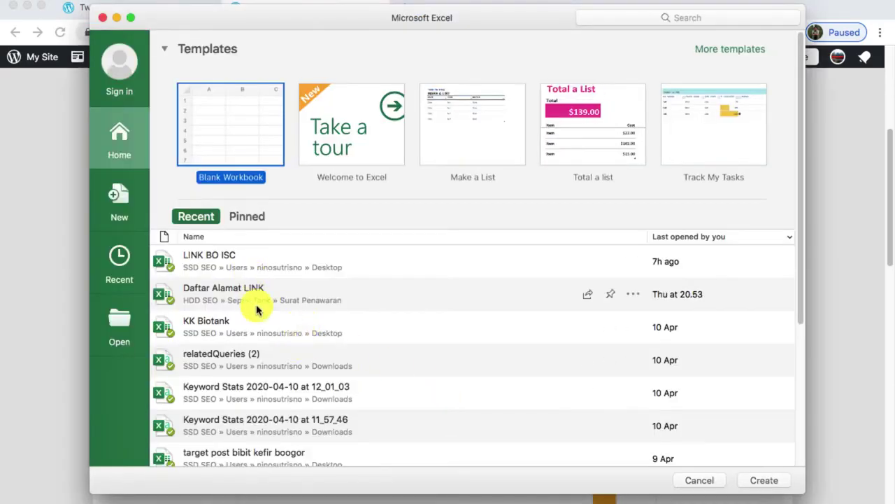
Open the Daftar Alamat LINK workbook in Microsoft Excel and paste the copied post address into cell B11
click(256, 302)
click(766, 481)
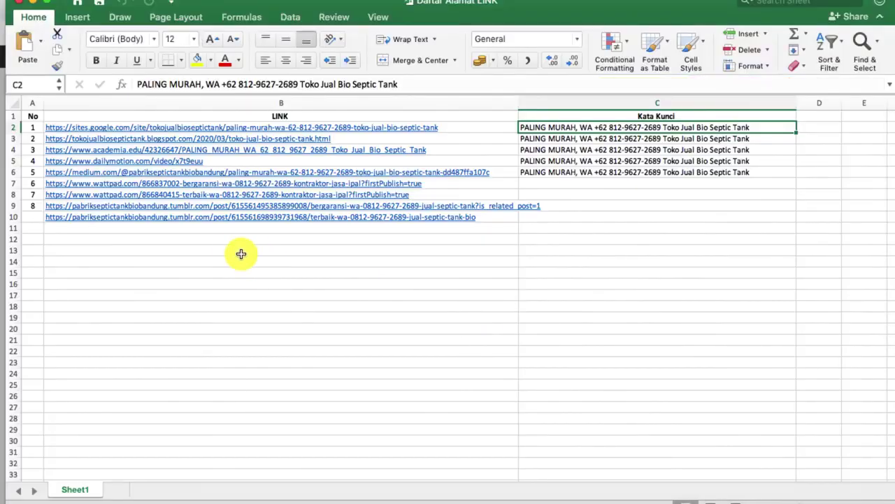
click(231, 228)
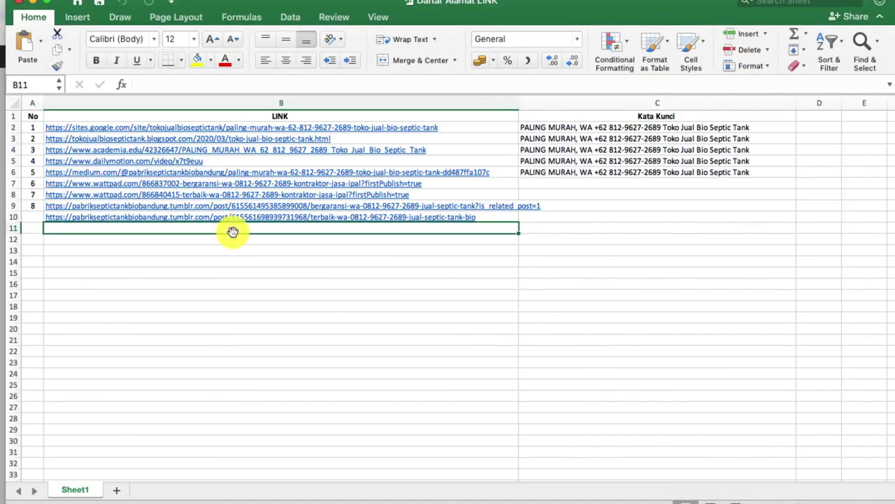
key(super+v)
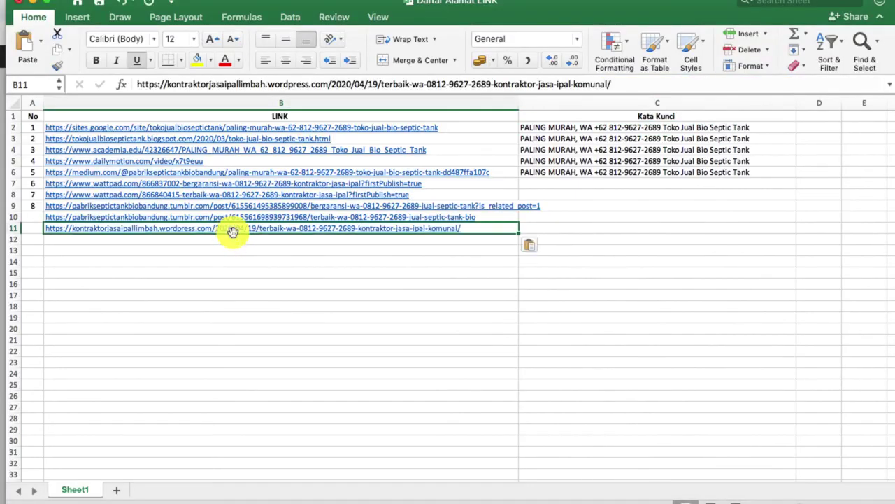
click(35, 4)
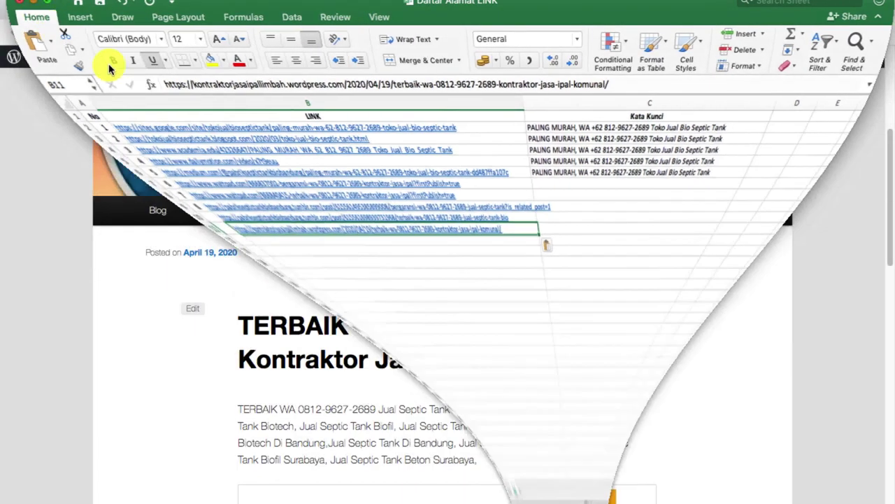
Back in the browser, go to the blog's home page and open the earlier Kontraktor Jasa IPAL Limbah post
scroll(209, 210, up, 1)
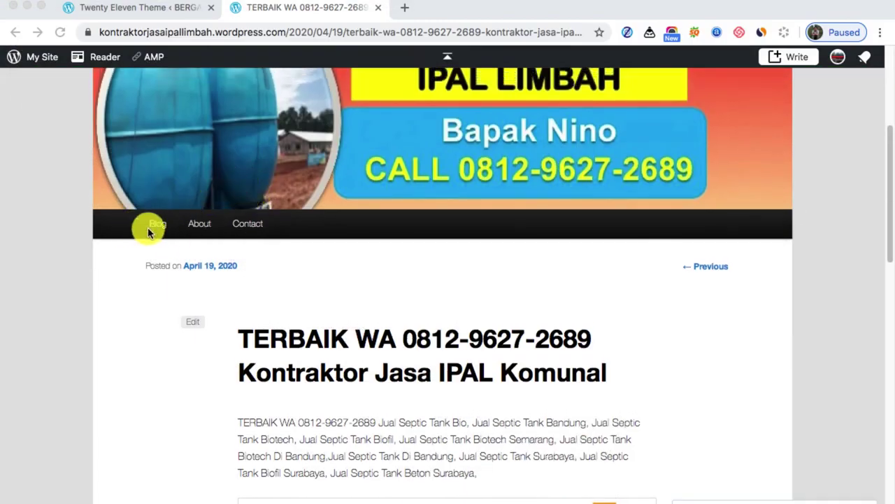
click(156, 223)
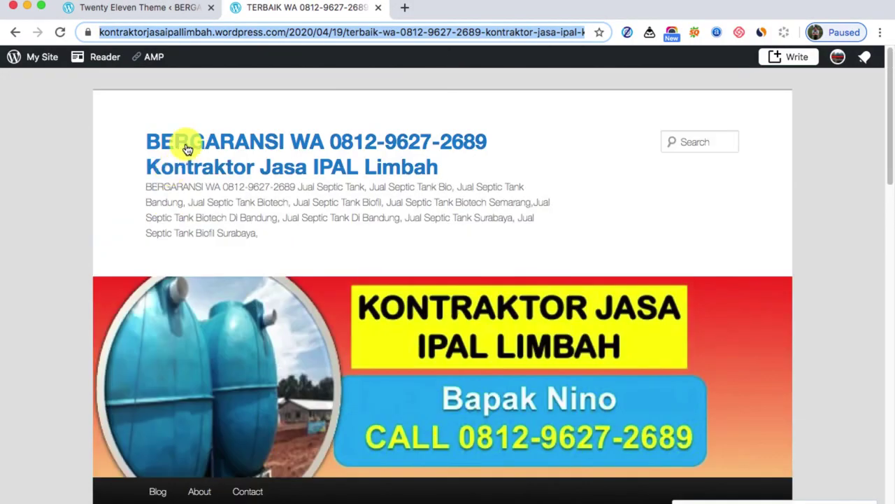
click(188, 149)
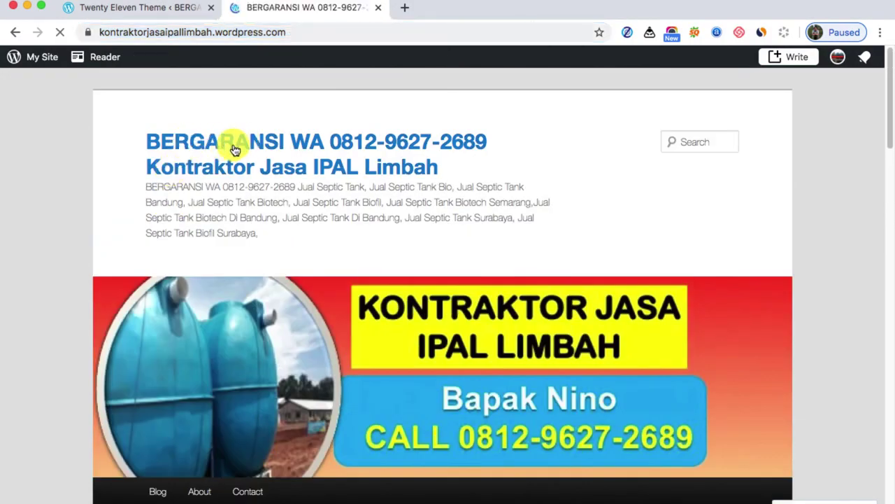
scroll(227, 204, down, 10)
scroll(209, 140, up, 2)
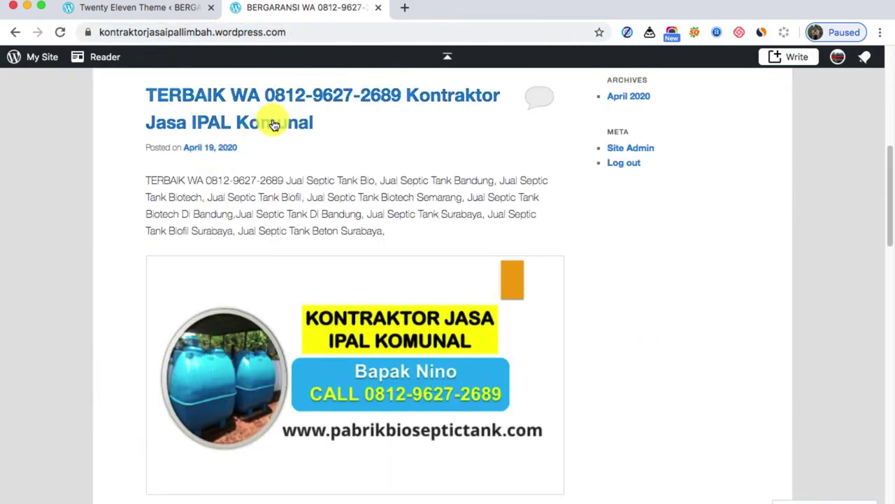
scroll(290, 126, up, 2)
scroll(274, 176, down, 12)
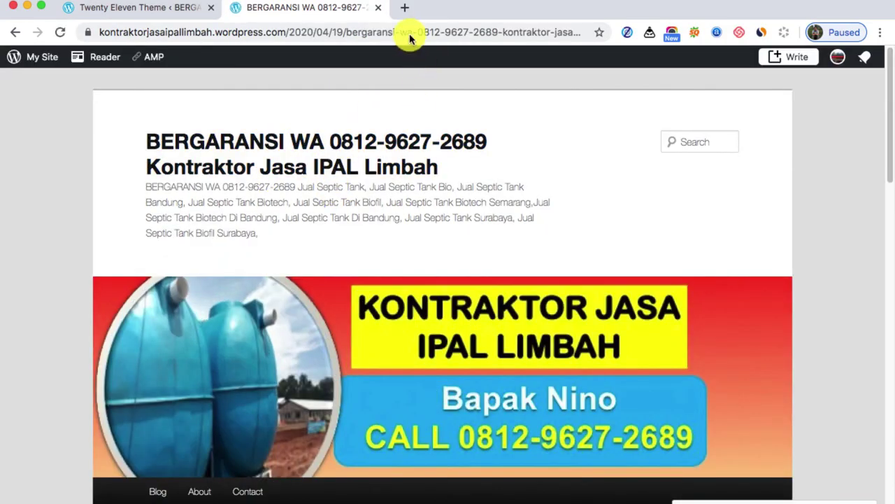
Copy the full web address of the Kontraktor Jasa IPAL Limbah post
click(397, 32)
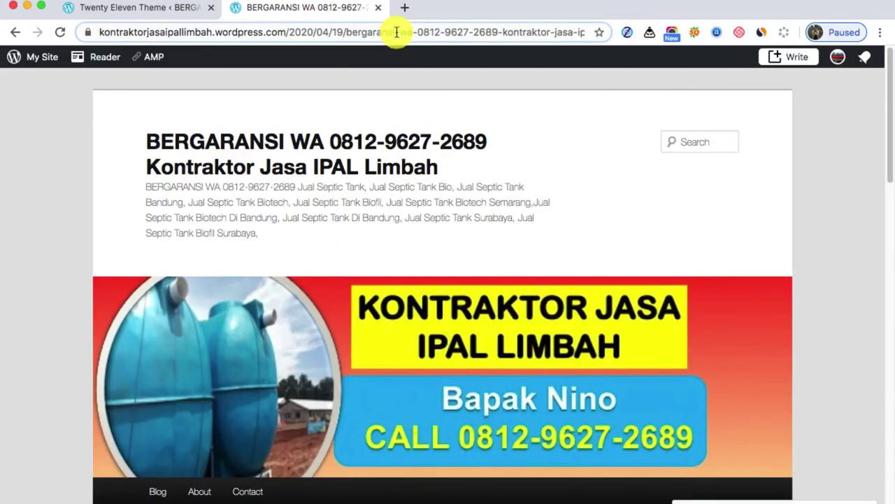
right_click(396, 33)
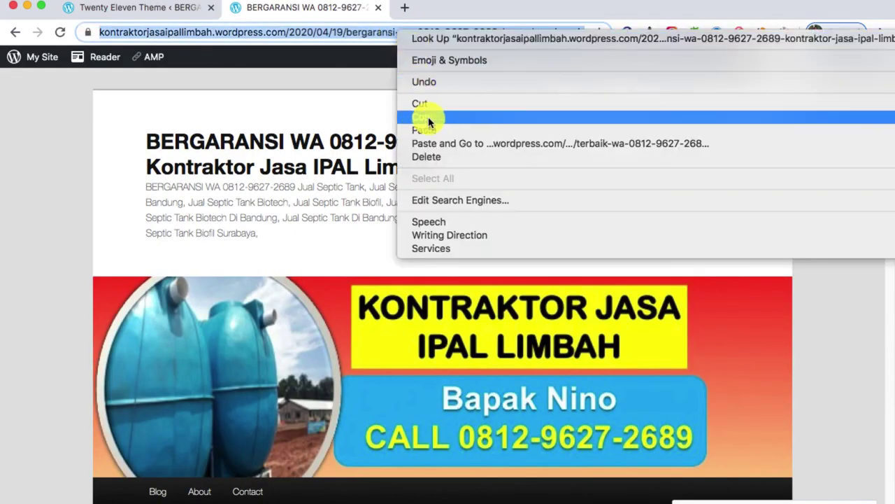
click(430, 122)
scroll(429, 223, down, 6)
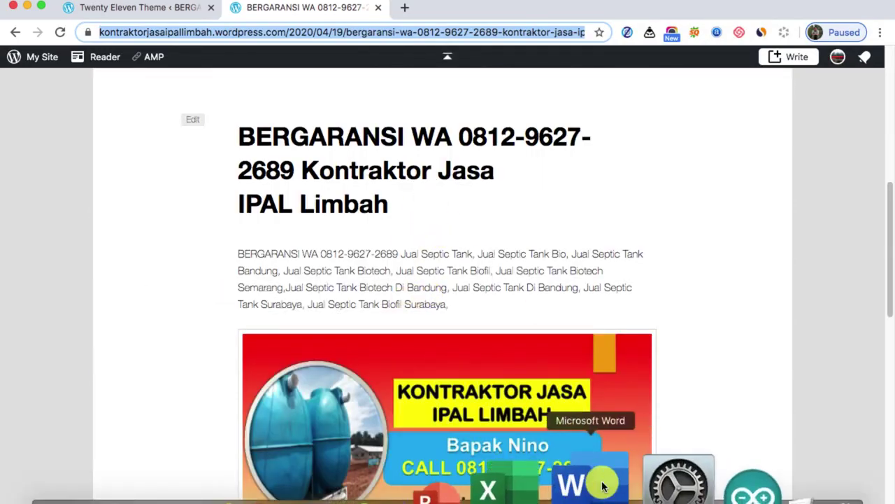
Switch to the Daftar Alamat LINK workbook in Excel and paste the IPAL Limbah post's address into cell B12
click(568, 482)
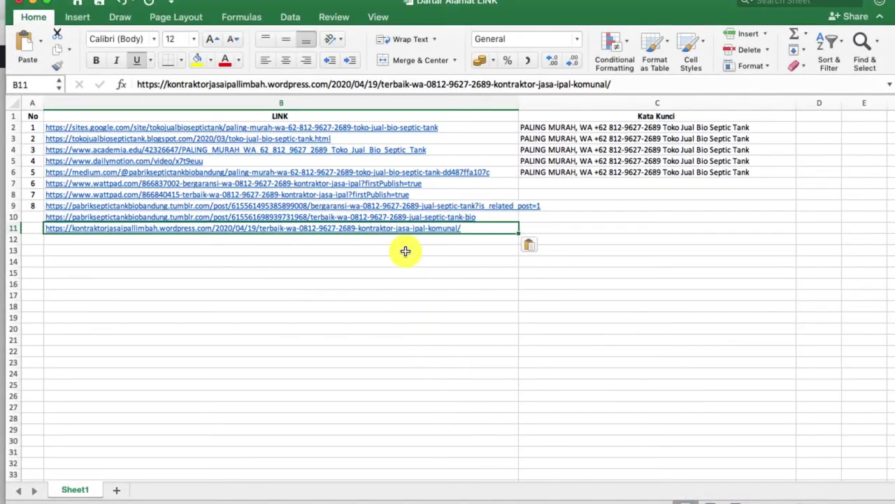
click(404, 243)
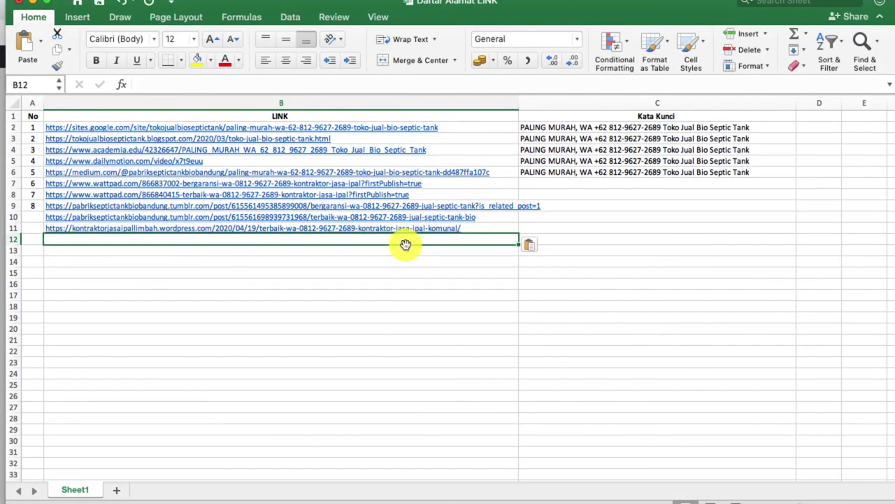
key(super+v)
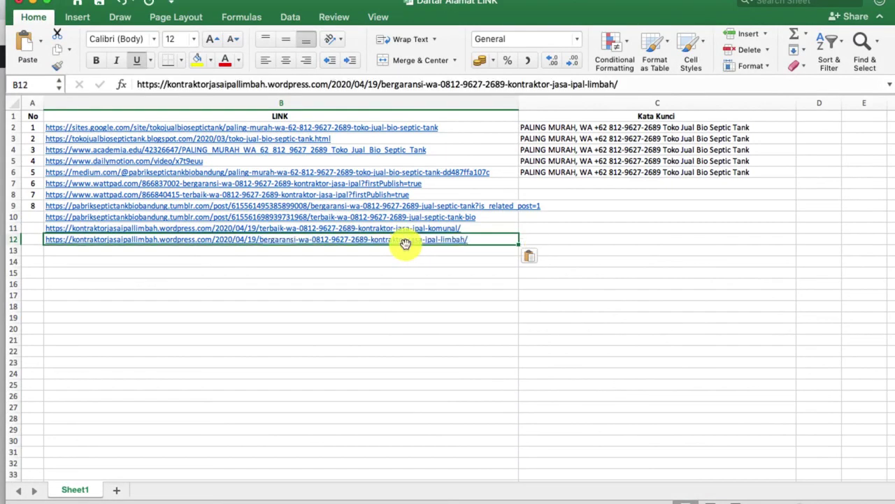
click(32, 4)
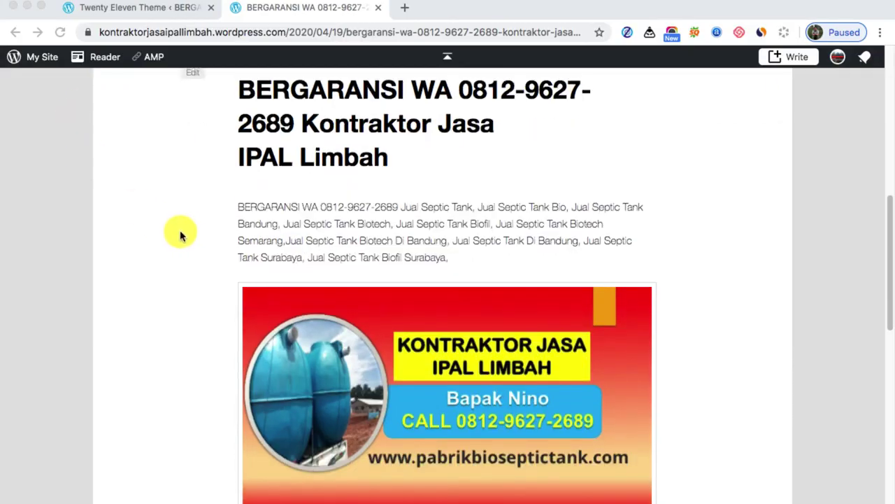
Review the live Kontraktor Jasa IPAL Limbah post in the browser, from the site header through the image, caption, contact text and hashtags
scroll(178, 236, up, 10)
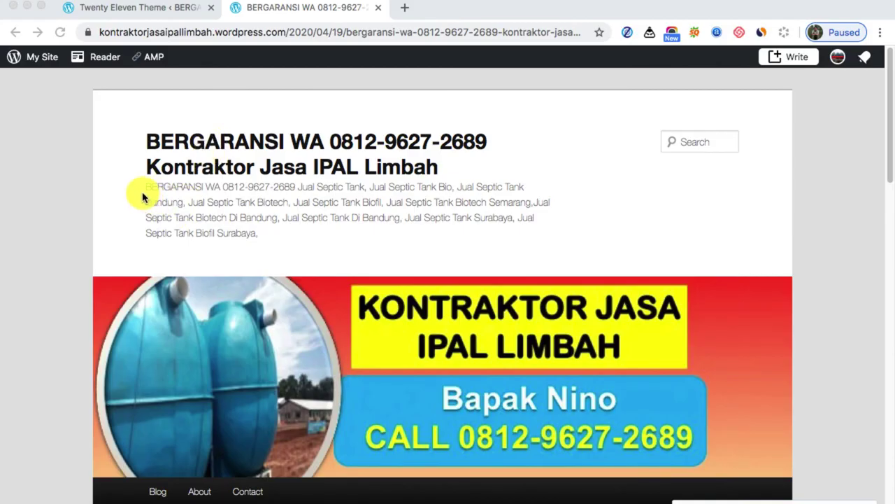
scroll(138, 210, down, 1)
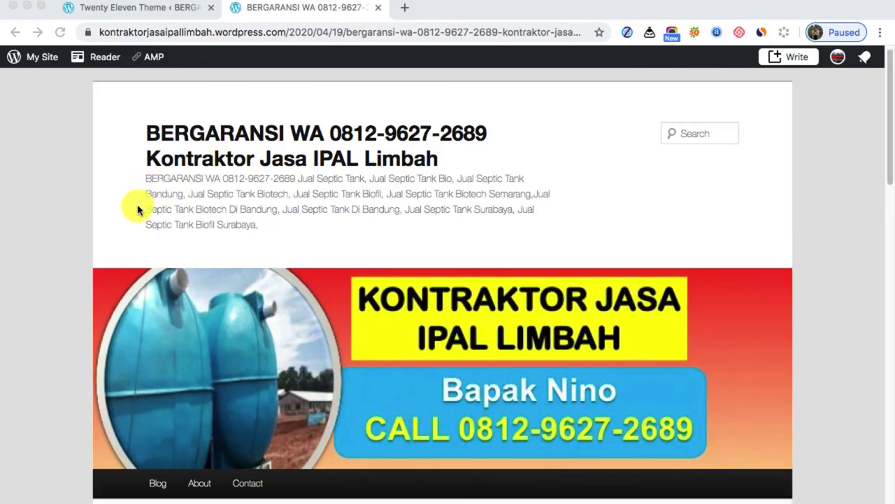
scroll(138, 210, down, 1)
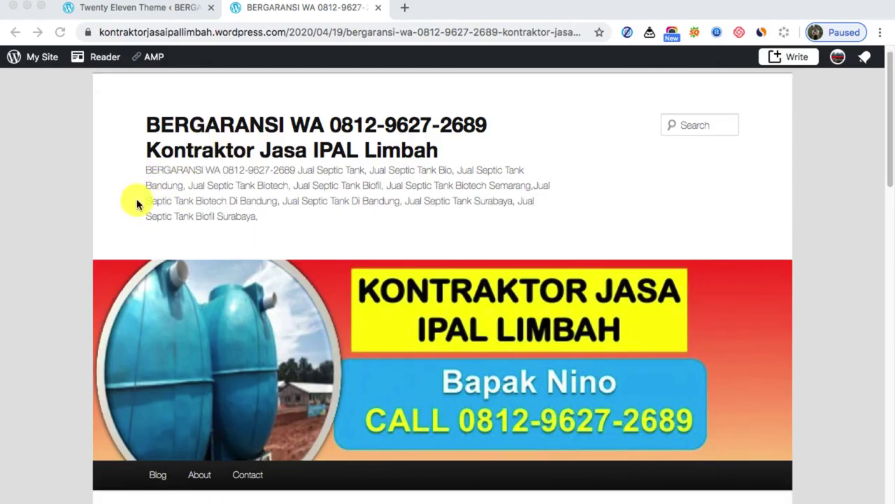
scroll(93, 223, down, 5)
scroll(92, 222, down, 10)
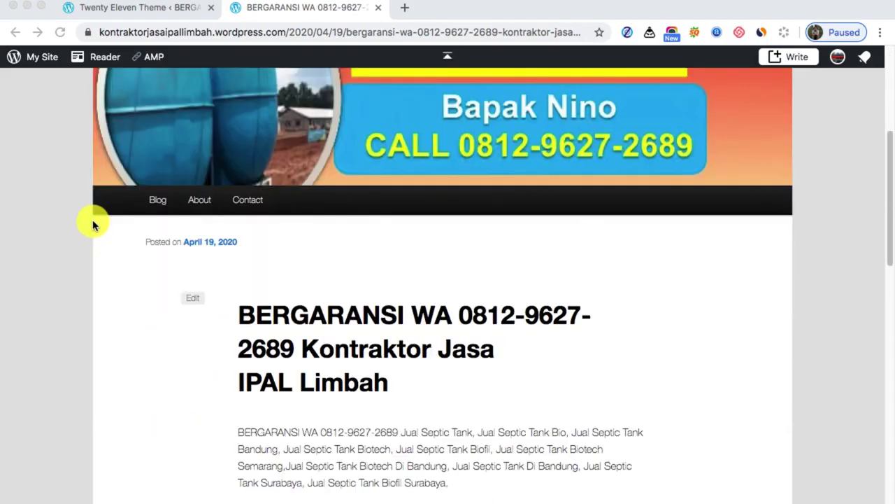
scroll(92, 222, up, 15)
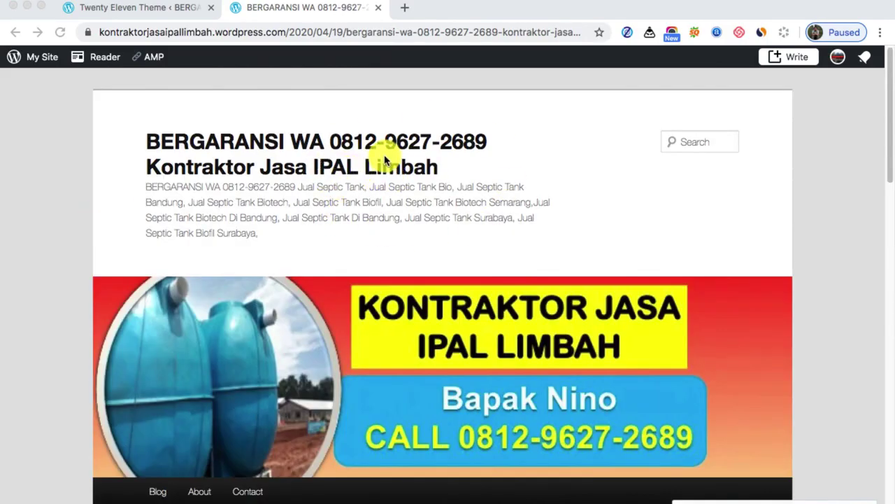
scroll(382, 208, down, 1)
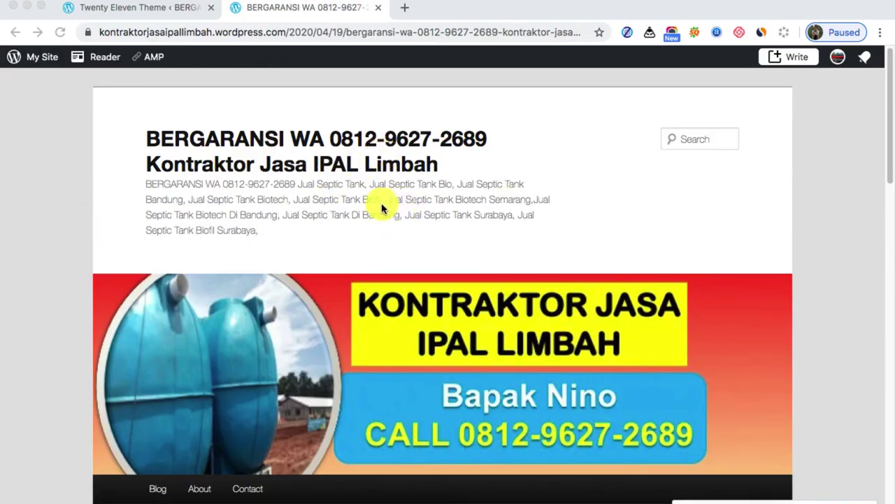
scroll(382, 207, down, 5)
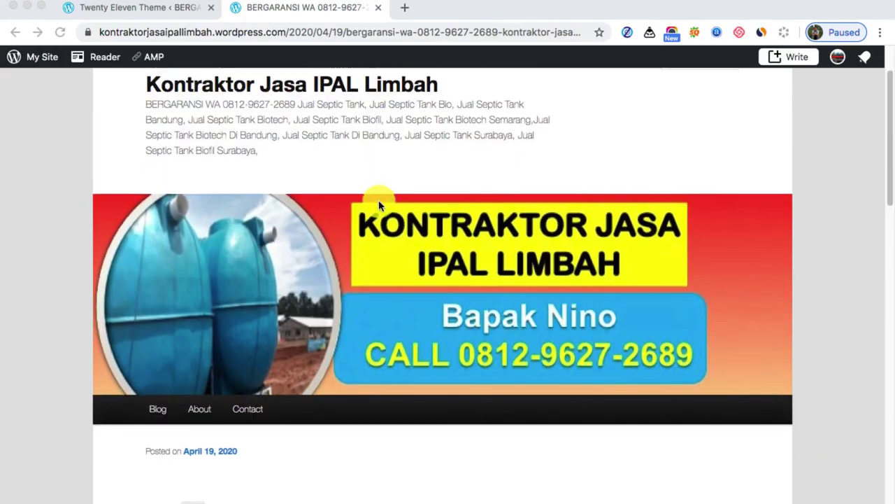
scroll(378, 205, down, 10)
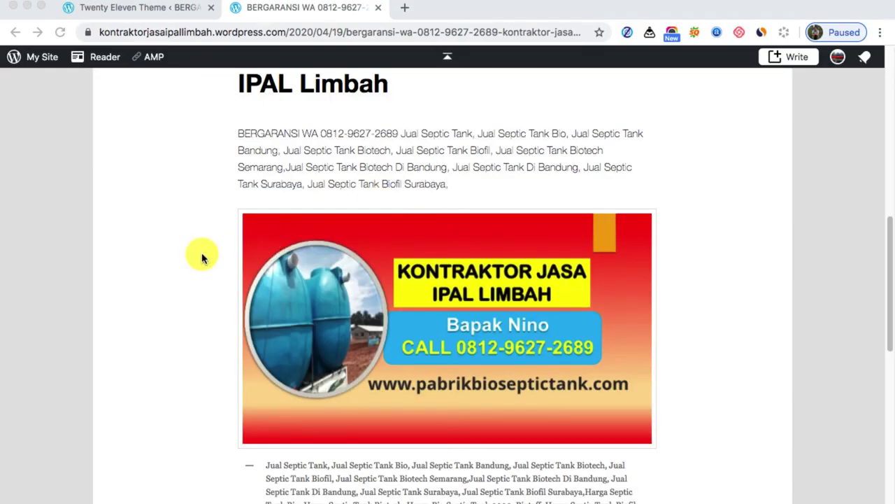
scroll(186, 239, down, 8)
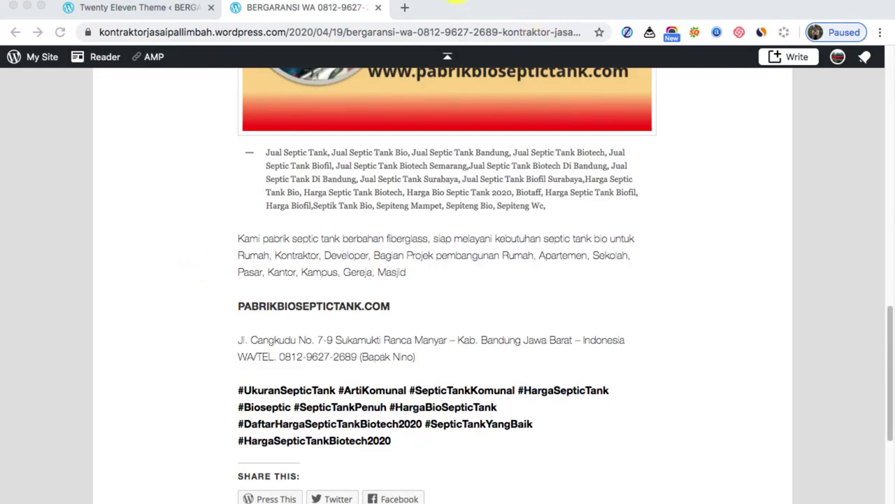
click(497, 1)
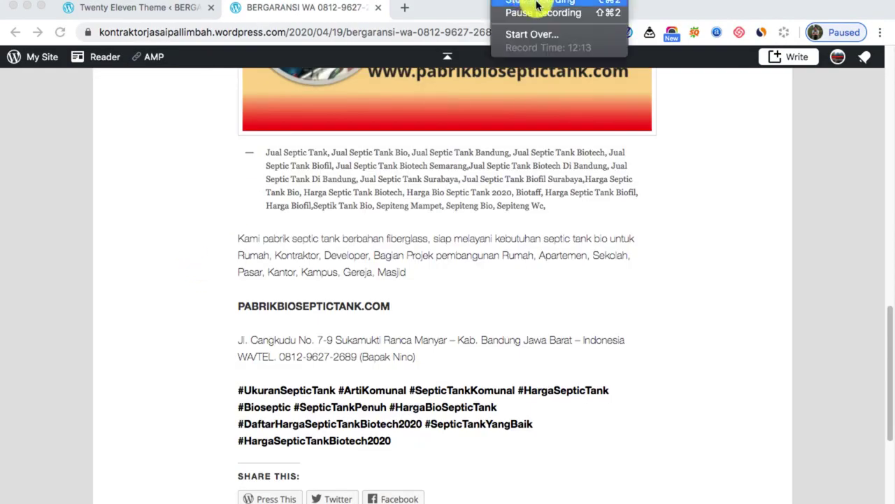